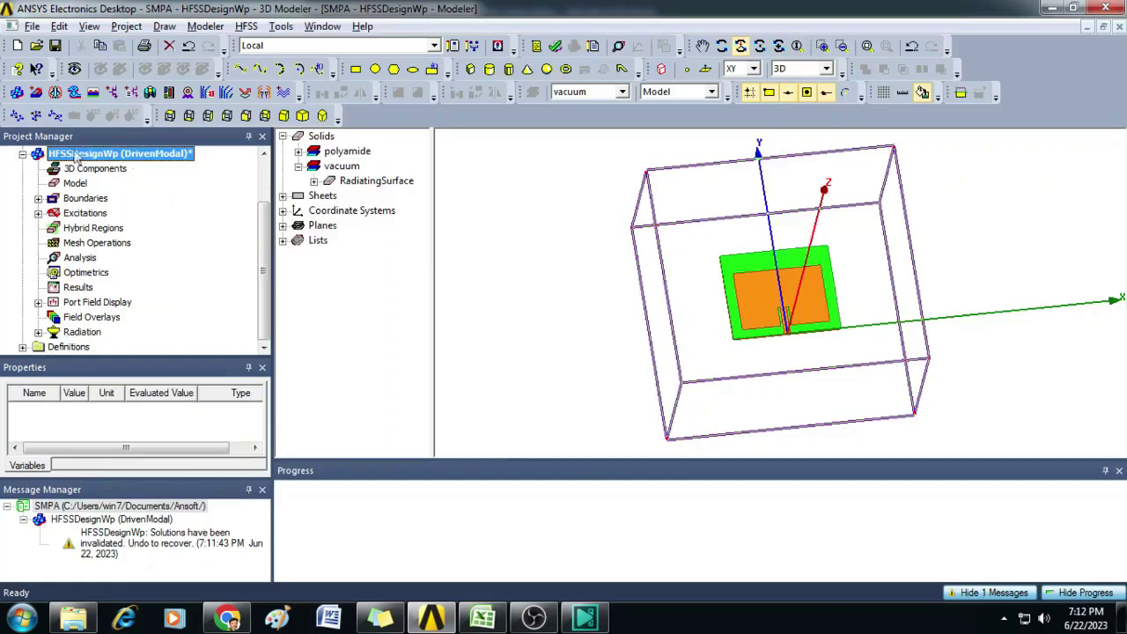
Select the Analysis entry in the patch antenna design's Project Manager tree
click(79, 258)
Add Setup1 with a 2 GHz solution frequency and a maximum of 18 adaptive passes
right_click(79, 260)
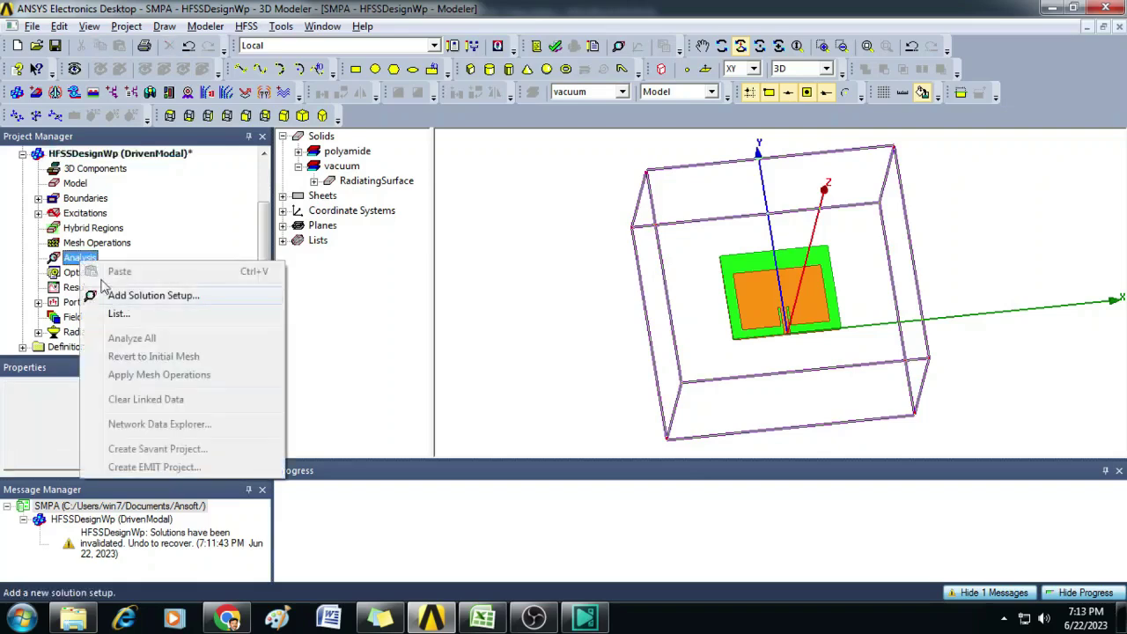
click(154, 296)
click(528, 164)
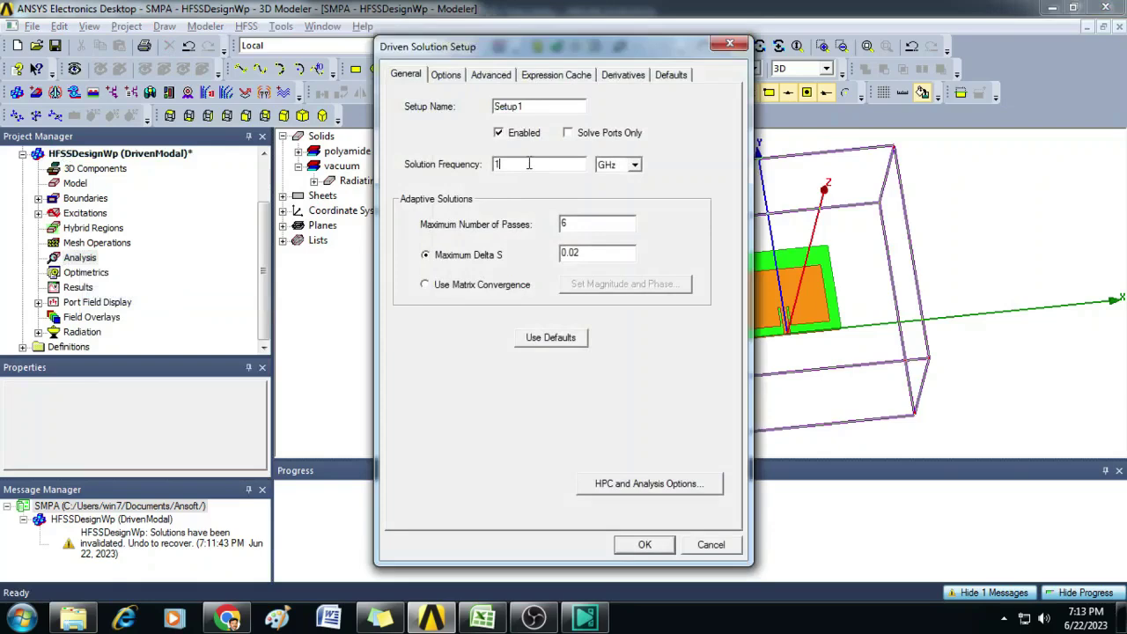
drag(528, 163, 480, 166)
text(2.4)
drag(574, 223, 546, 229)
text(18)
click(645, 545)
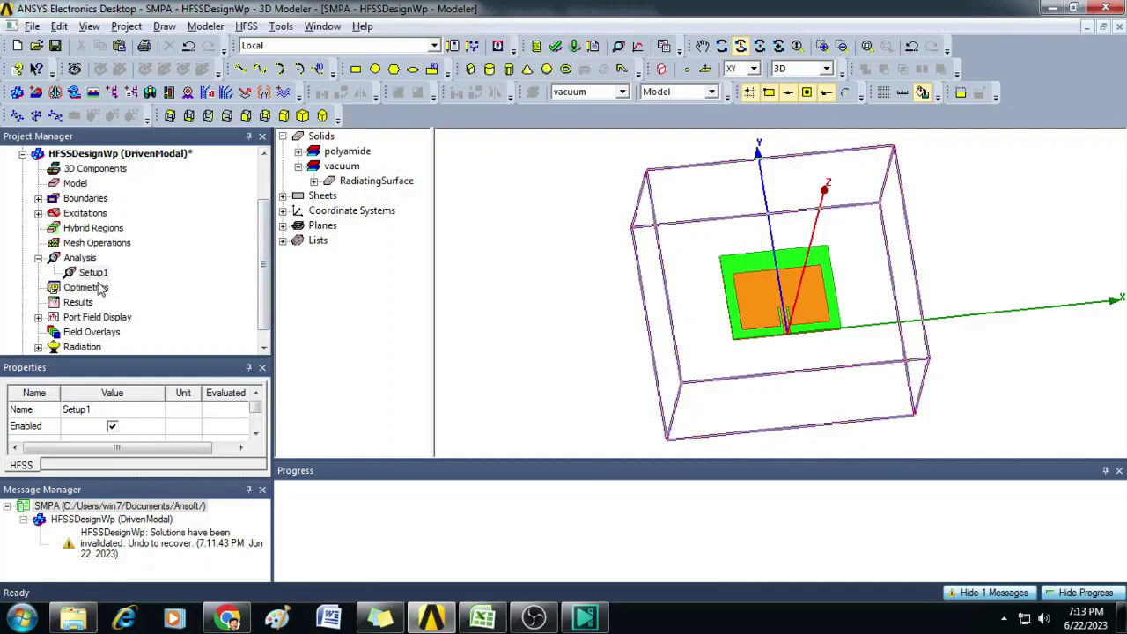
Add a frequency sweep to Setup1 with Discrete type and Linear Count distribution
right_click(97, 275)
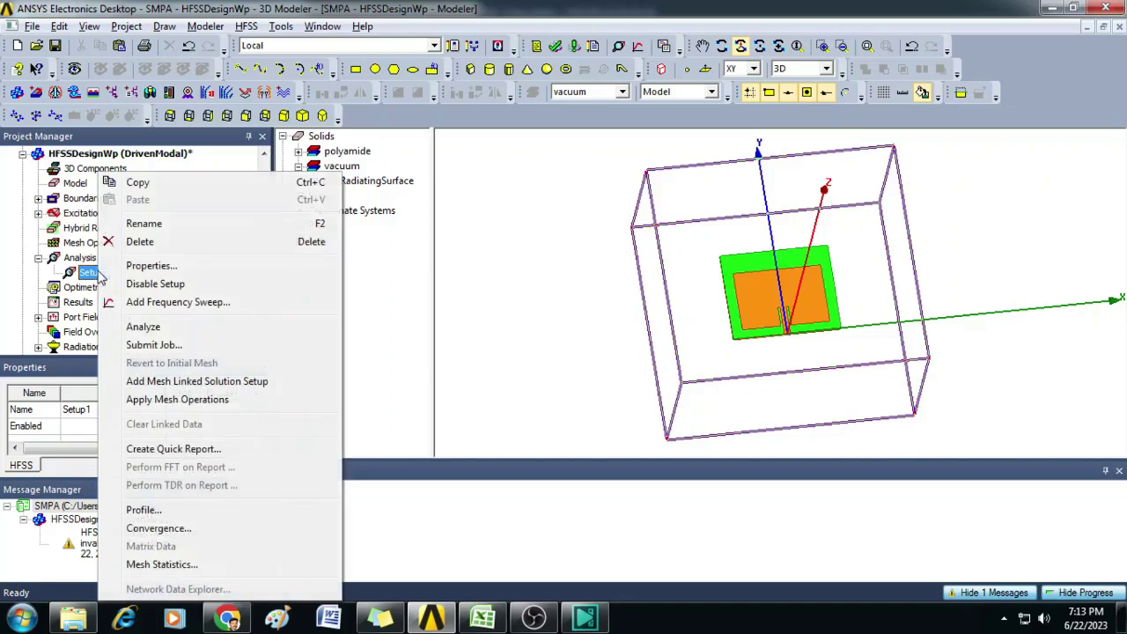
click(162, 304)
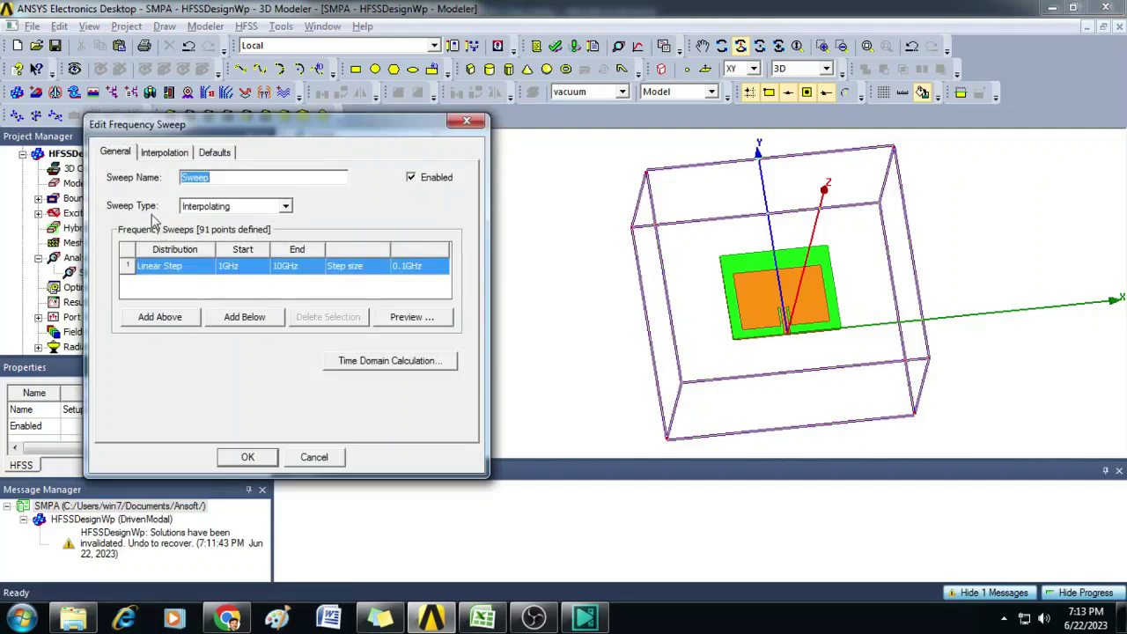
click(286, 206)
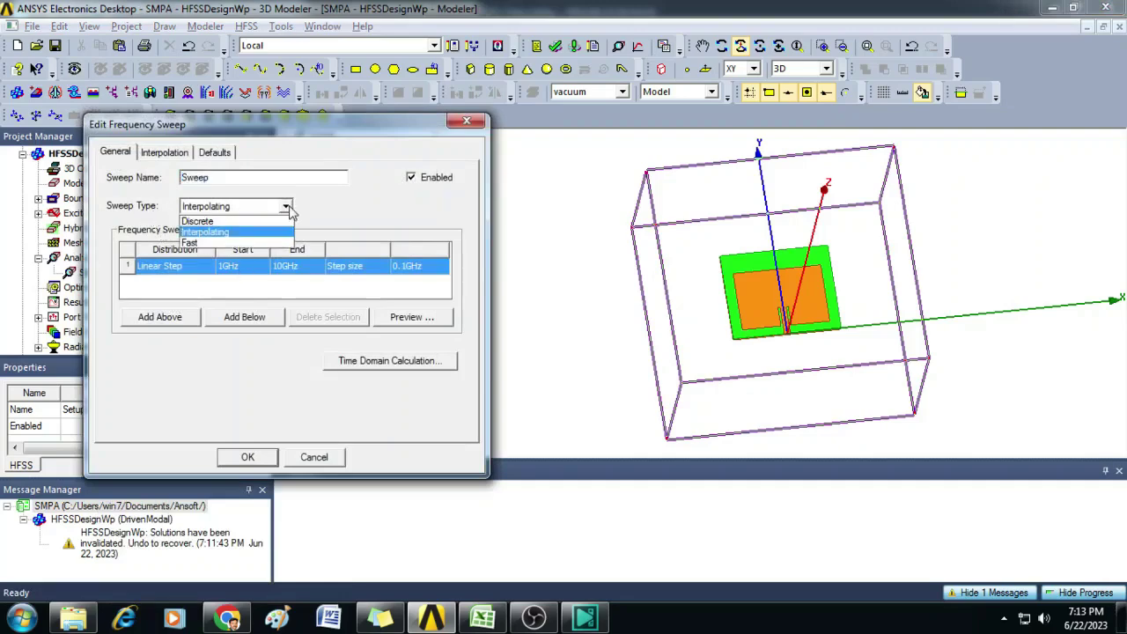
click(246, 219)
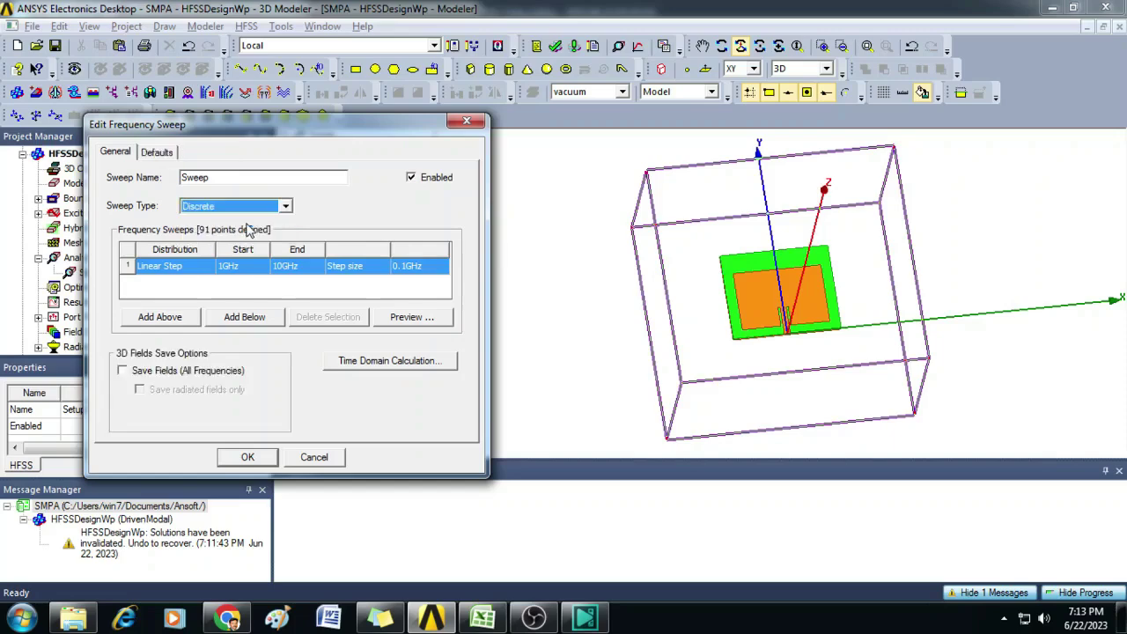
click(195, 273)
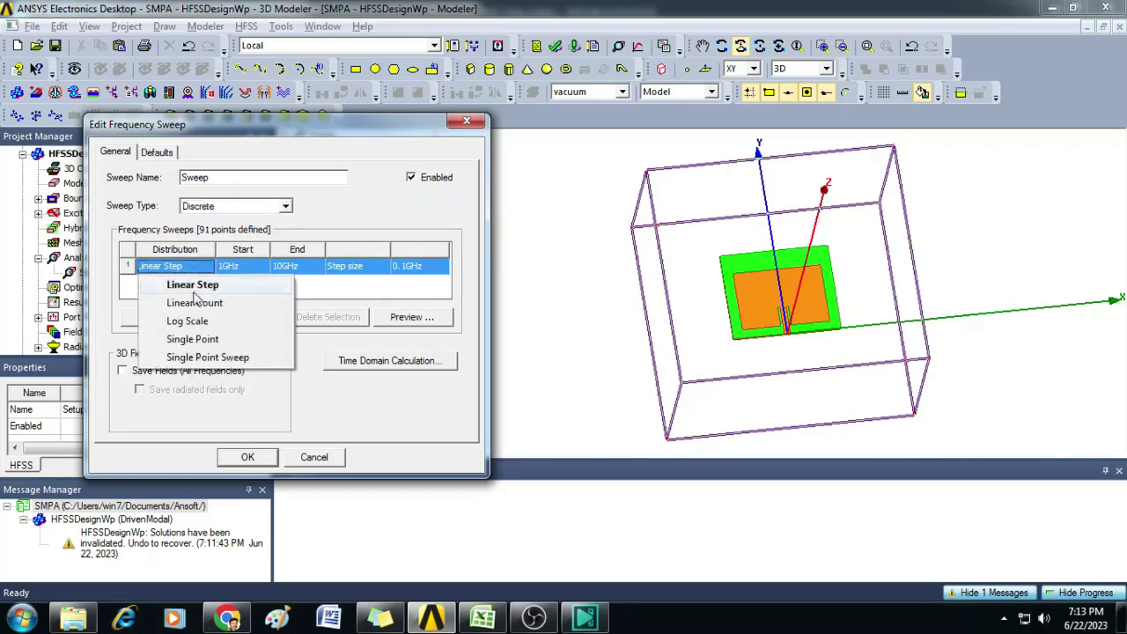
click(202, 301)
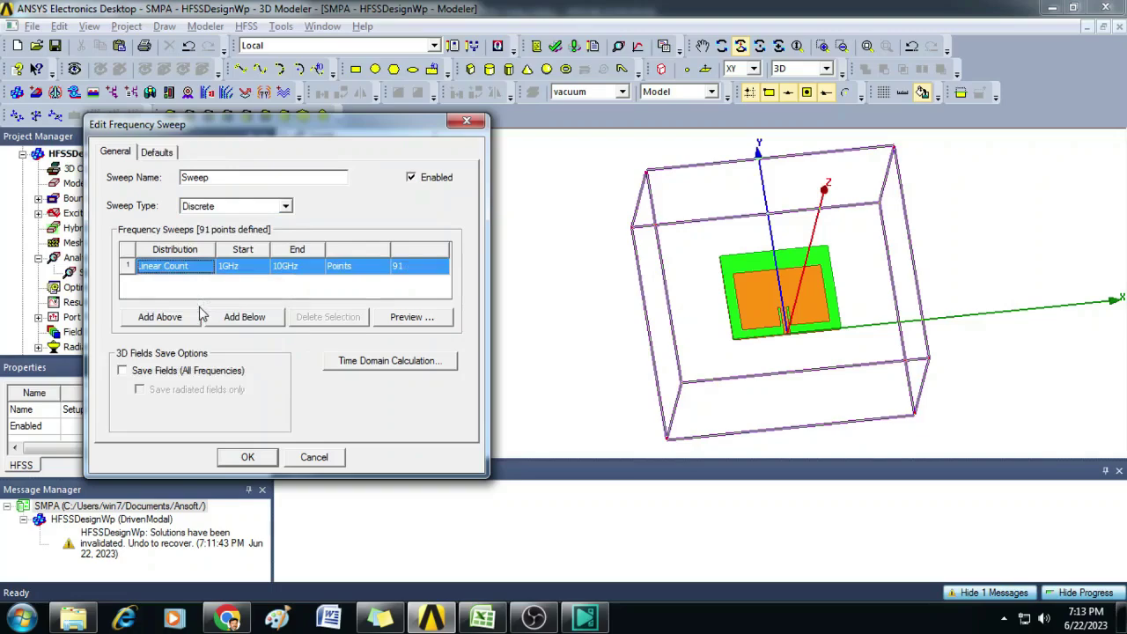
Set the sweep from 2.2 to 2.6 GHz with 201 points, saving fields at all frequencies
click(244, 269)
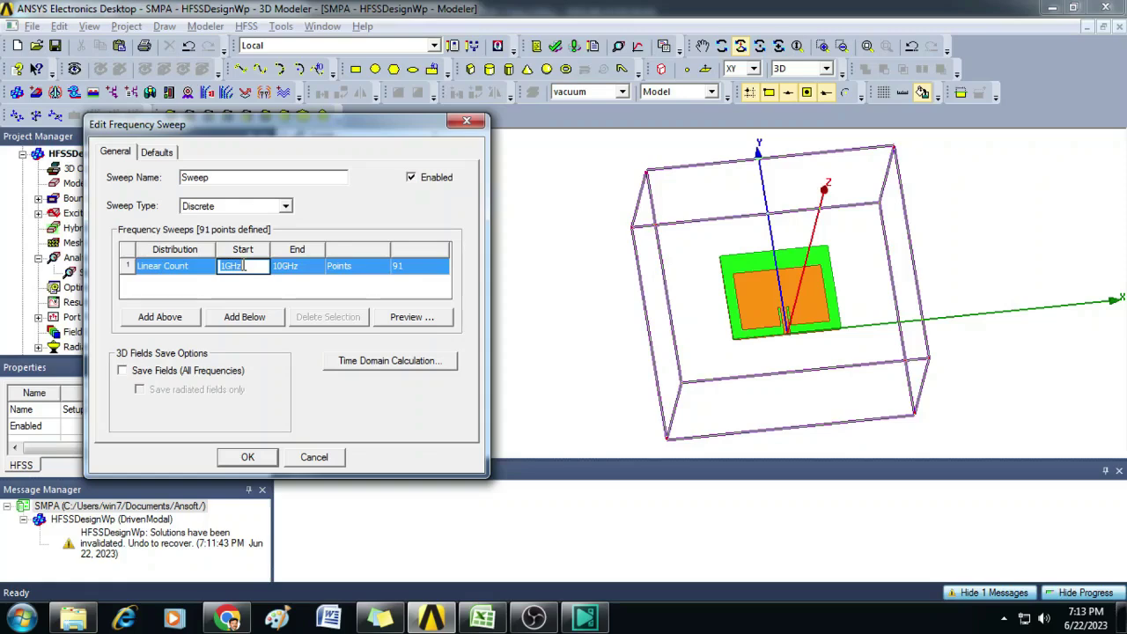
text(2.2)
click(298, 266)
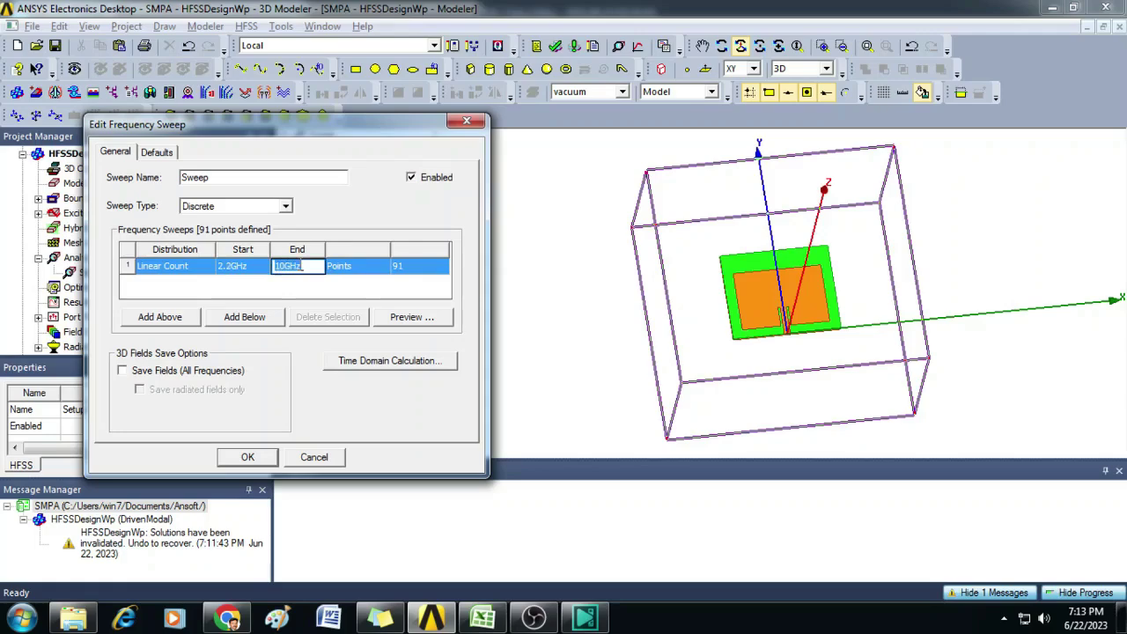
text(2.6)
click(414, 264)
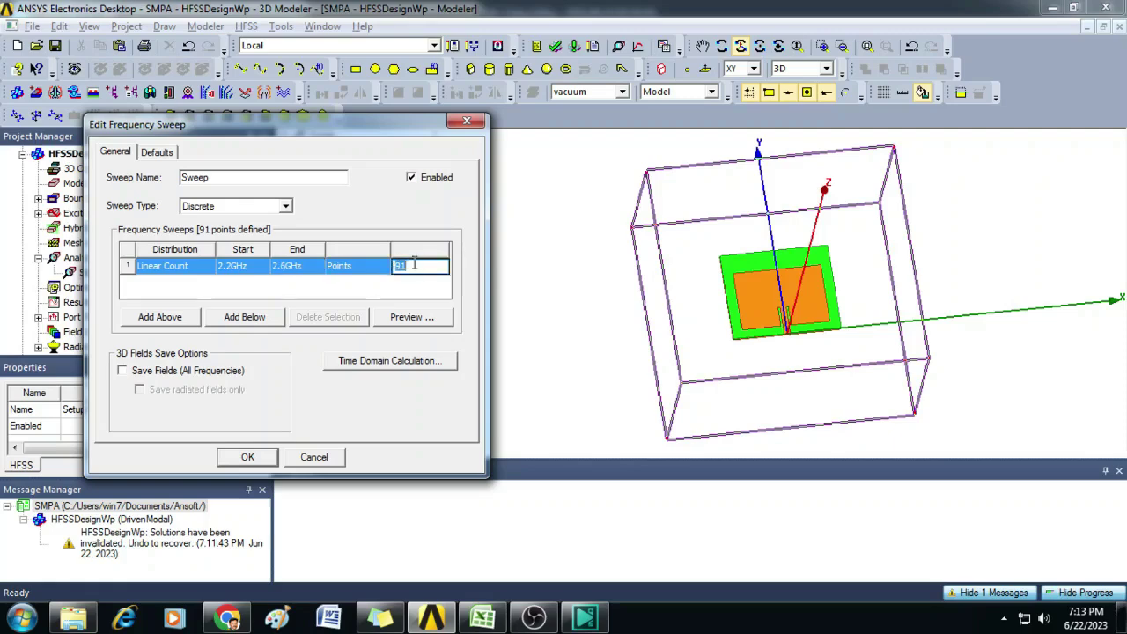
text(20)
click(125, 374)
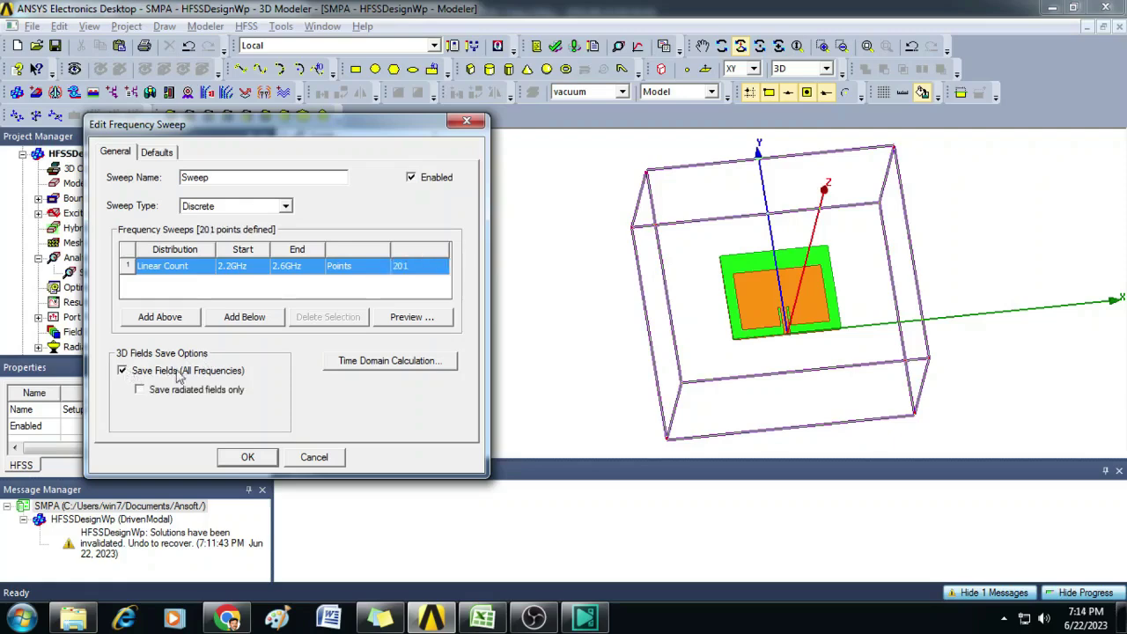
click(255, 463)
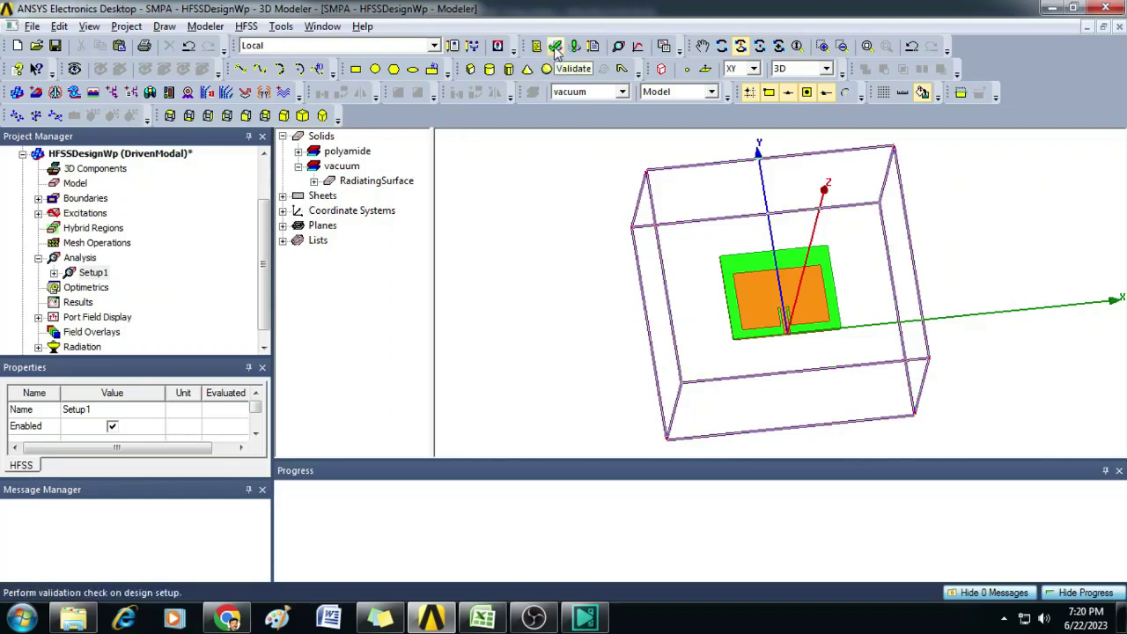
click(555, 46)
drag(540, 218, 543, 183)
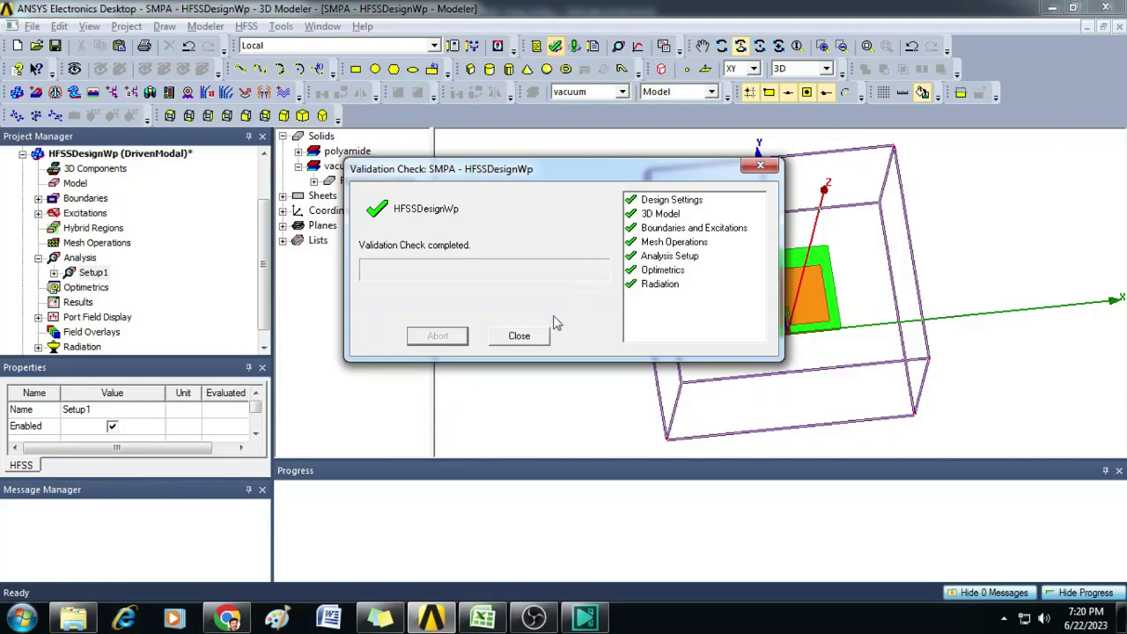
click(528, 340)
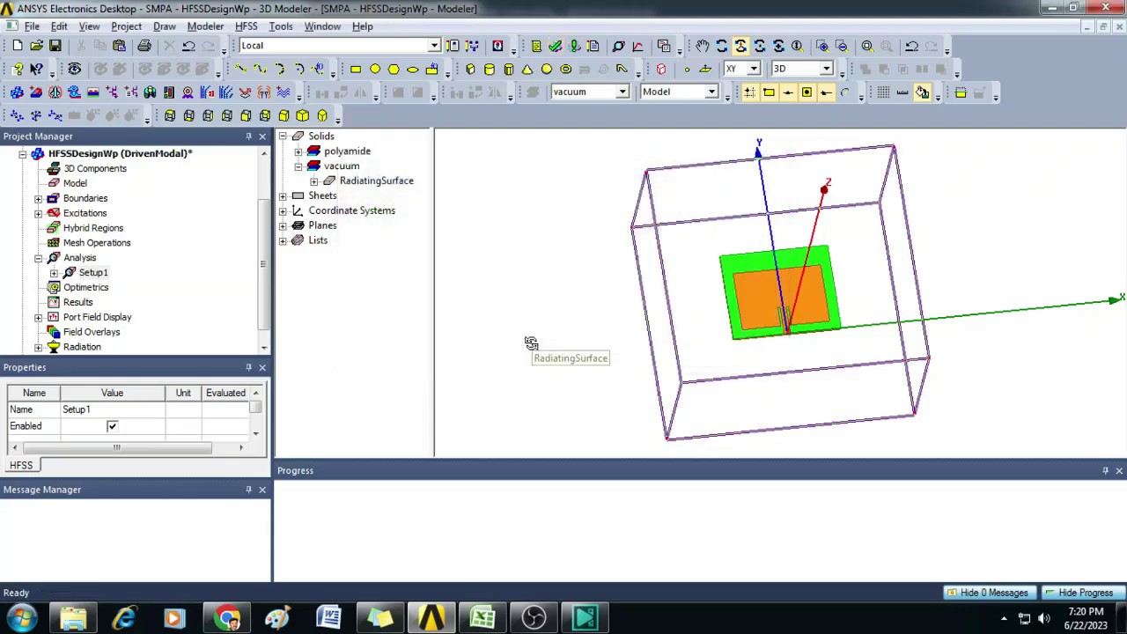
Run Analyze All to solve Setup1's adaptive passes and frequency sweep
click(573, 47)
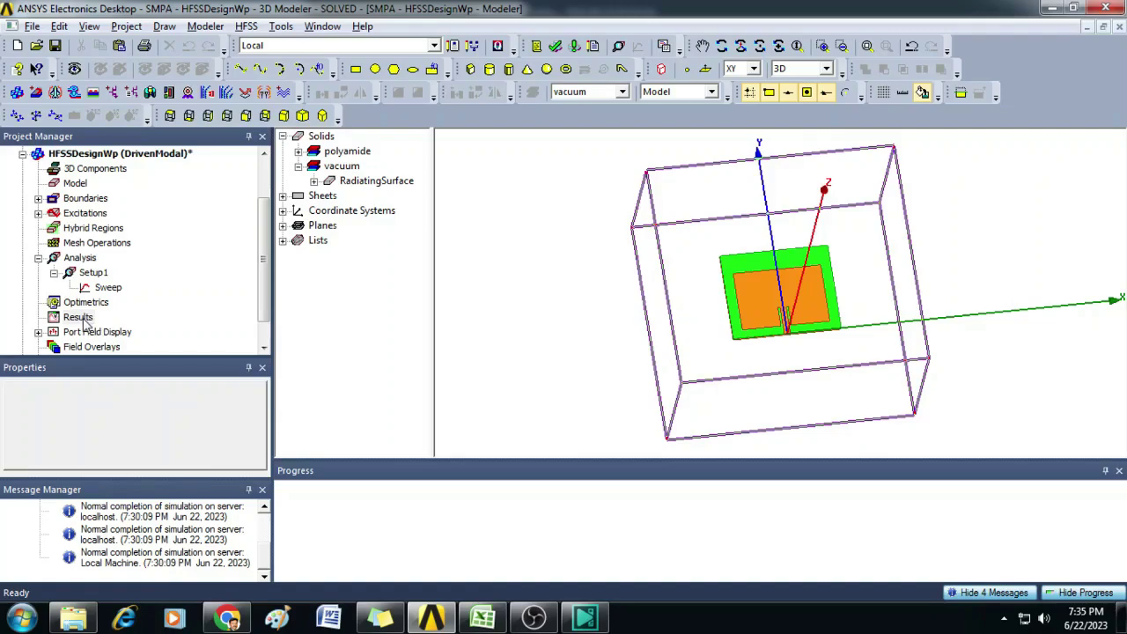
Create a far-field rectangular plot report from the Results context menu
click(85, 324)
right_click(86, 324)
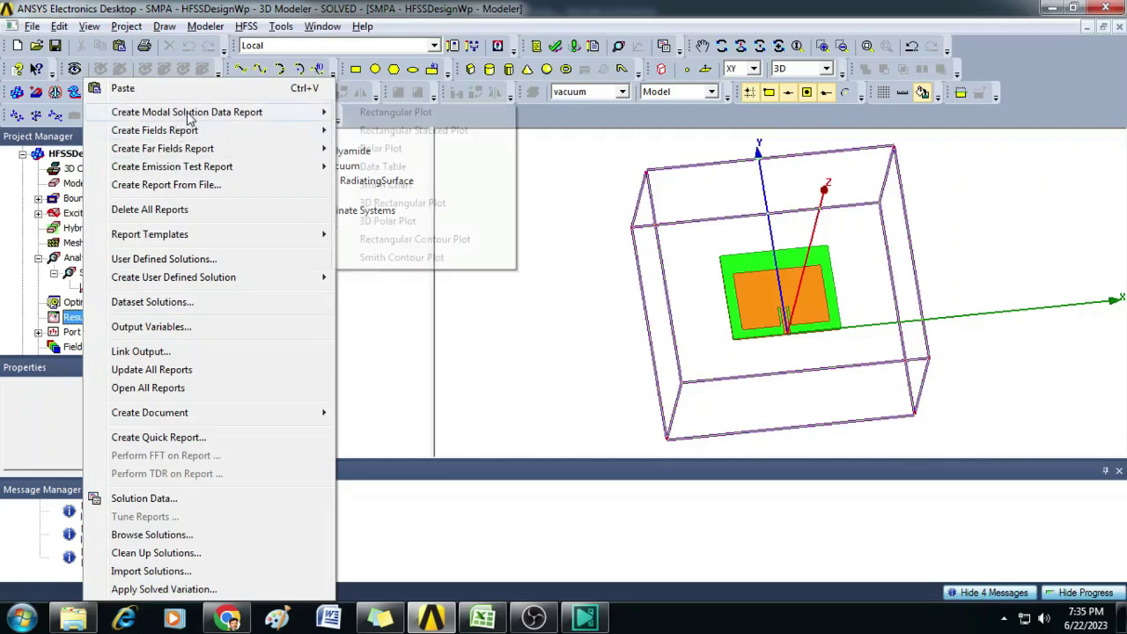
mouse_move(183, 157)
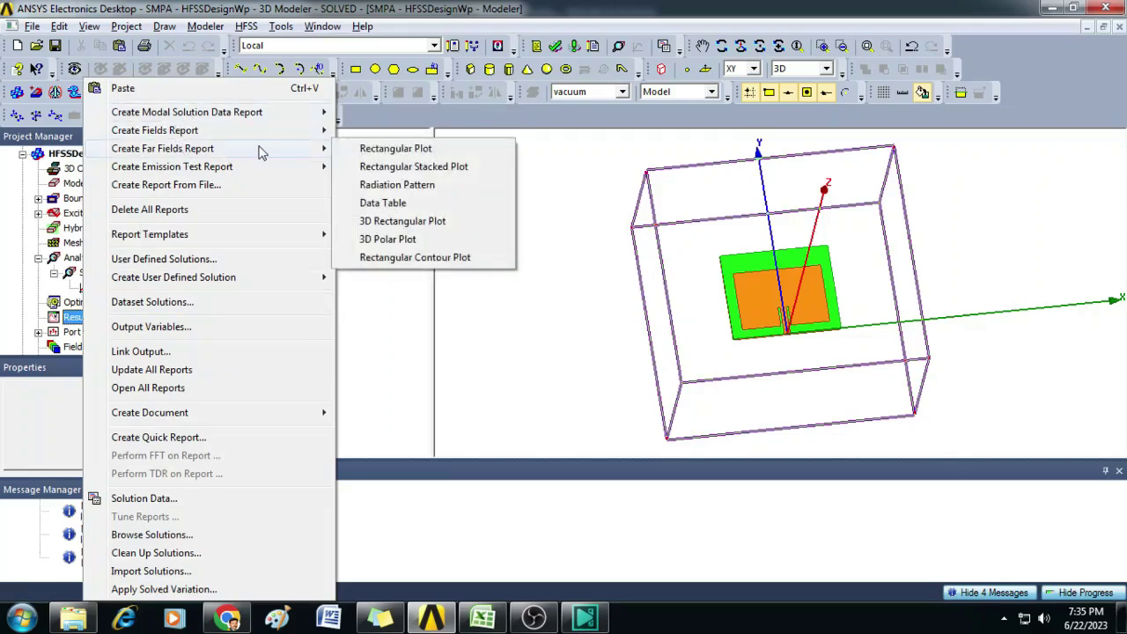
click(396, 150)
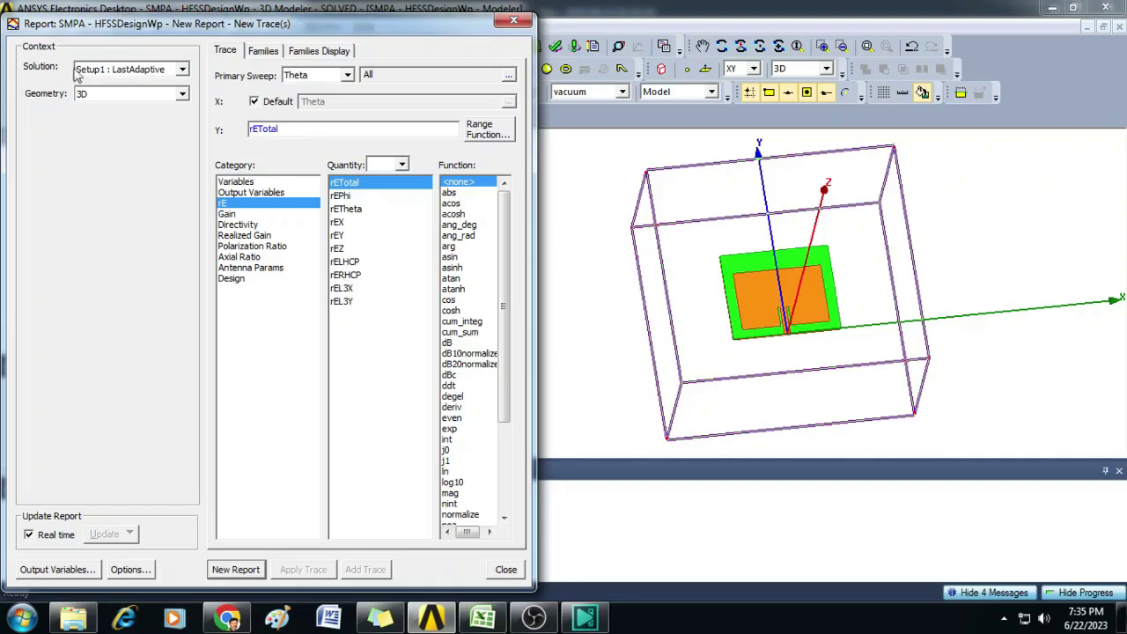
Choose Setup1 : Sweep, Freq as primary sweep, and Gain > GainTotal with the dB function
click(182, 69)
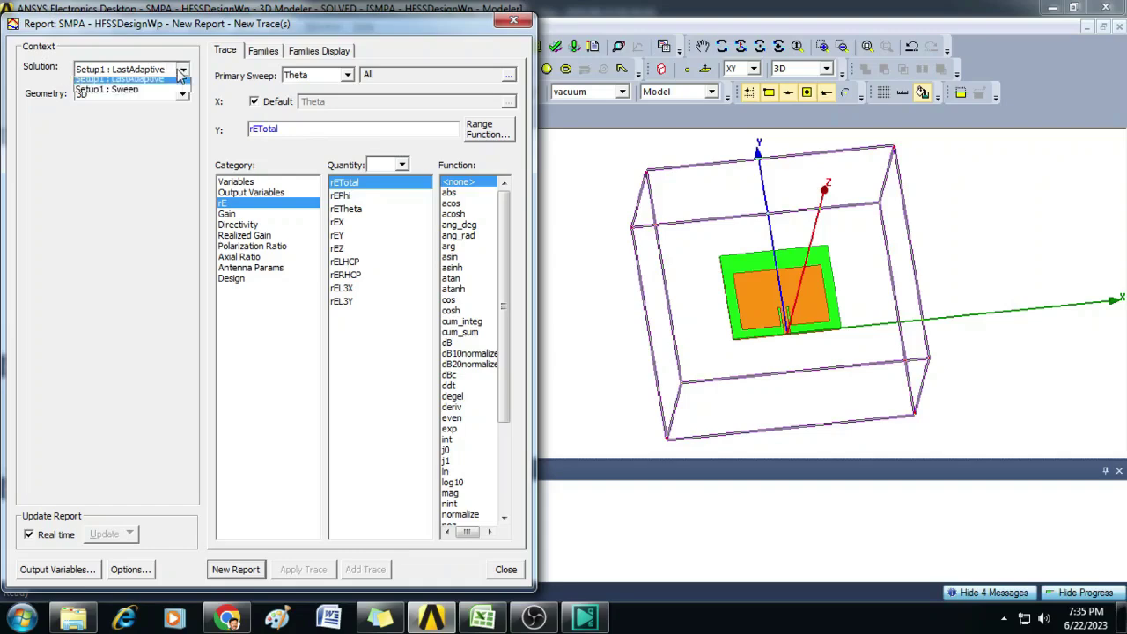
click(136, 95)
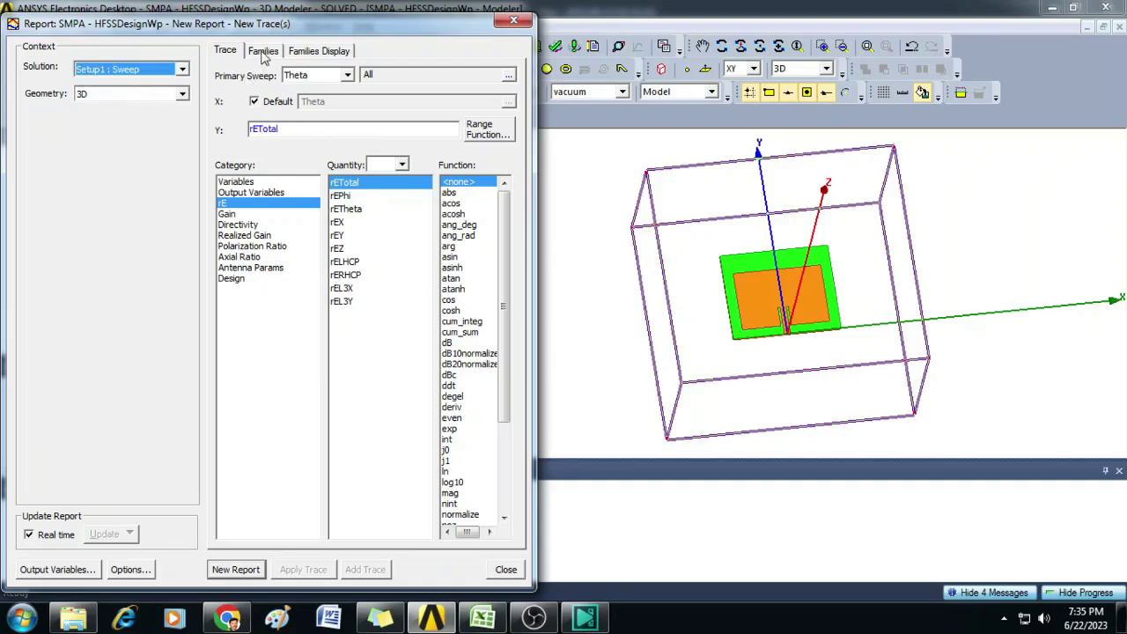
click(350, 75)
click(317, 112)
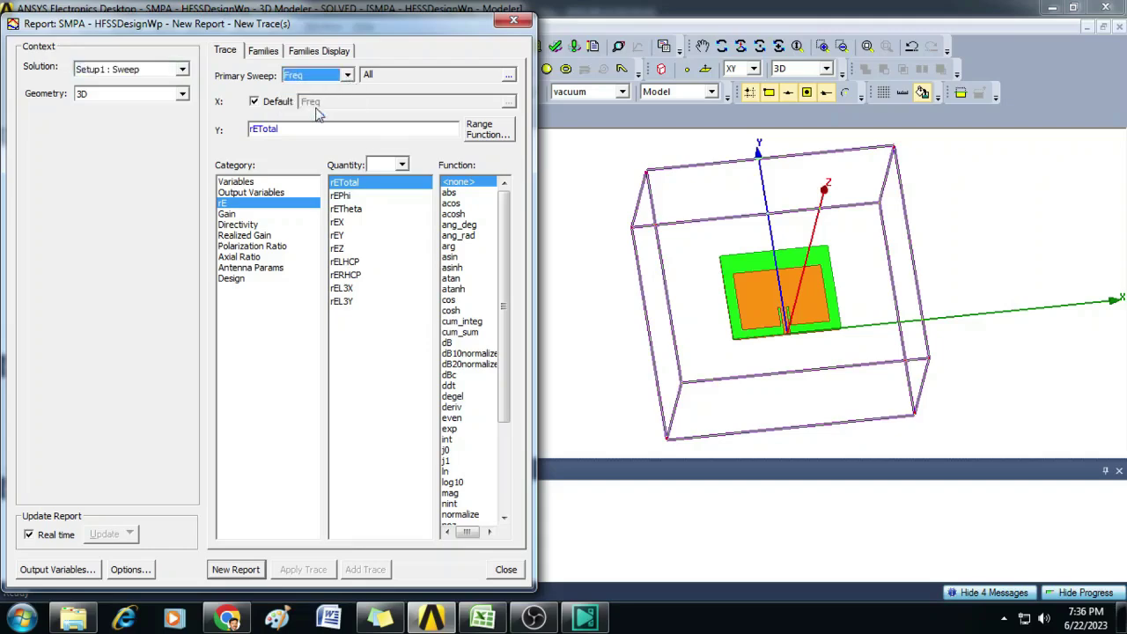
click(242, 216)
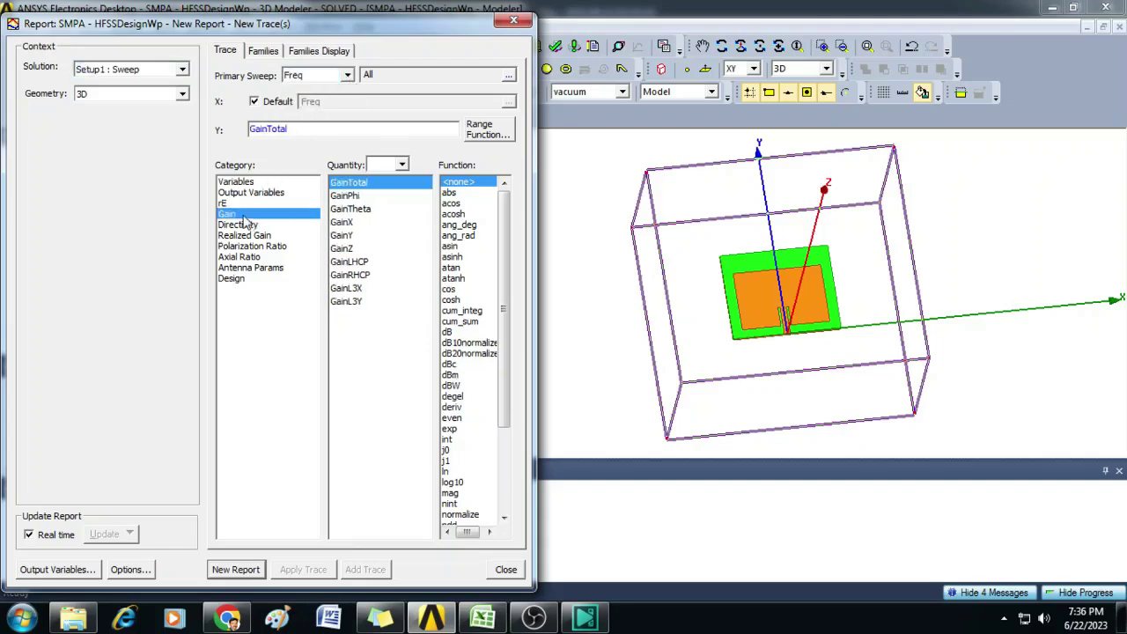
click(449, 332)
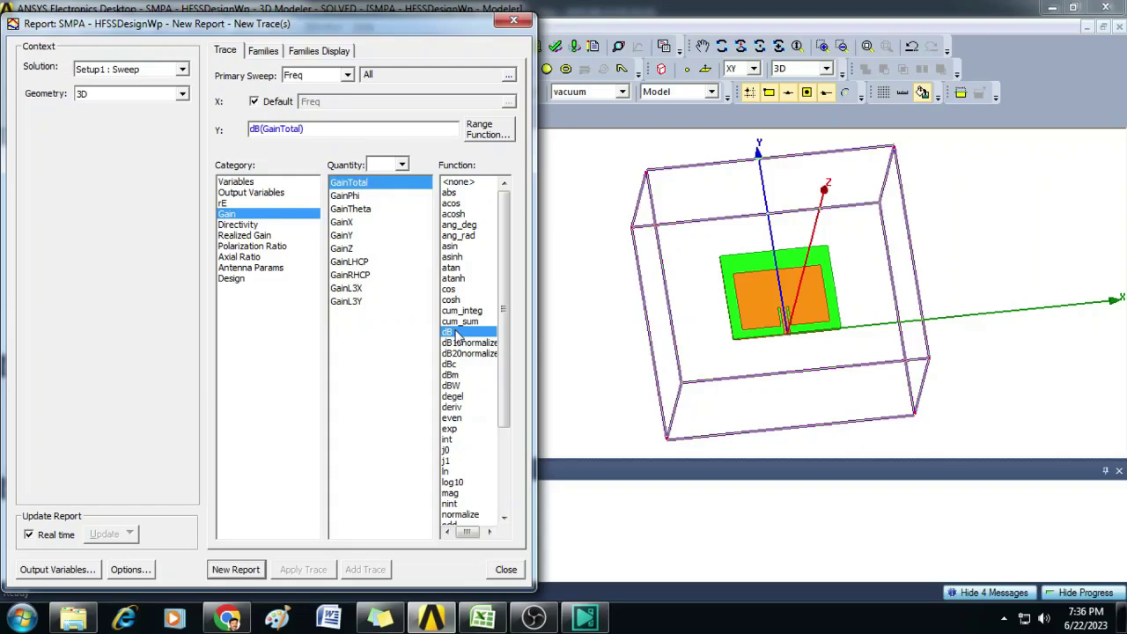
Restrict Theta and Phi to 0deg in Families and create the dB(GainTotal) versus frequency plot
click(263, 51)
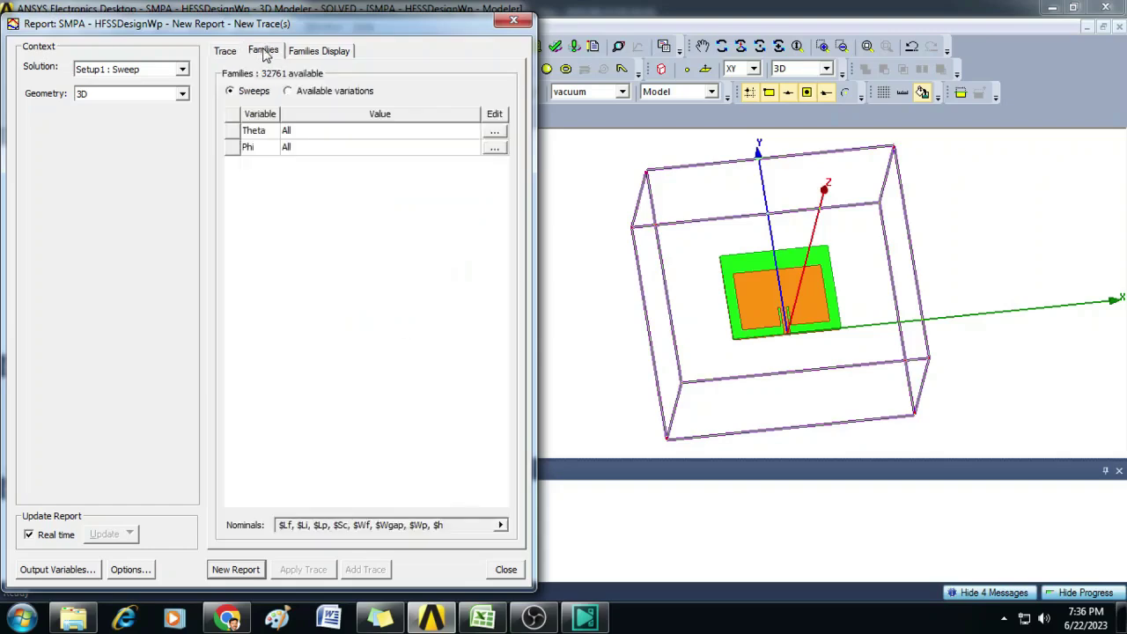
click(495, 132)
click(546, 201)
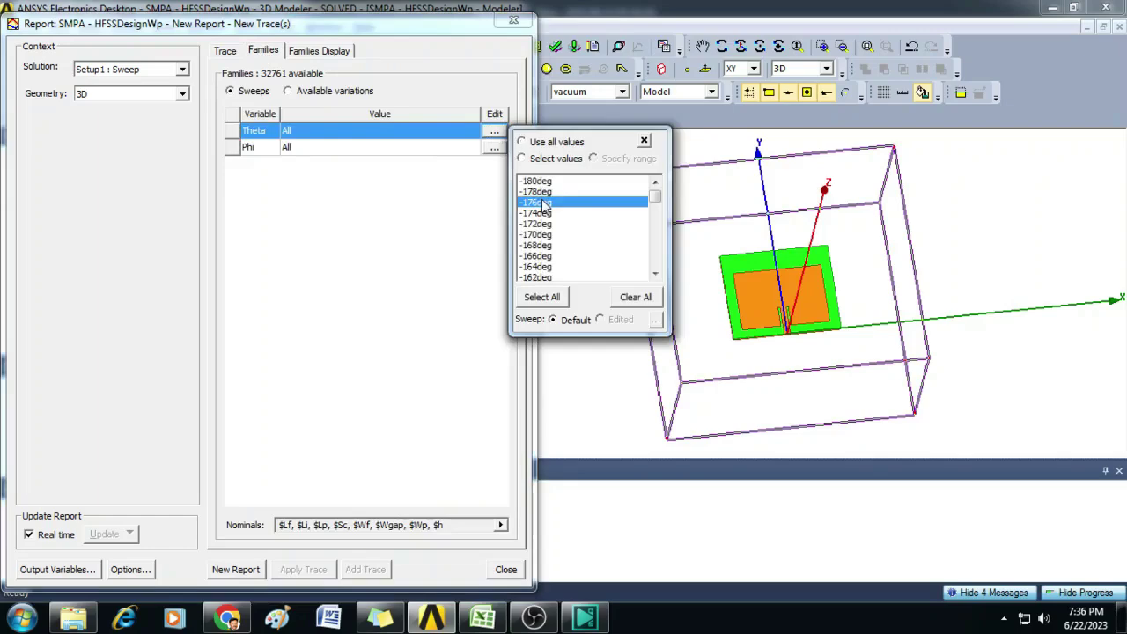
scroll(546, 204, up, 2)
click(434, 252)
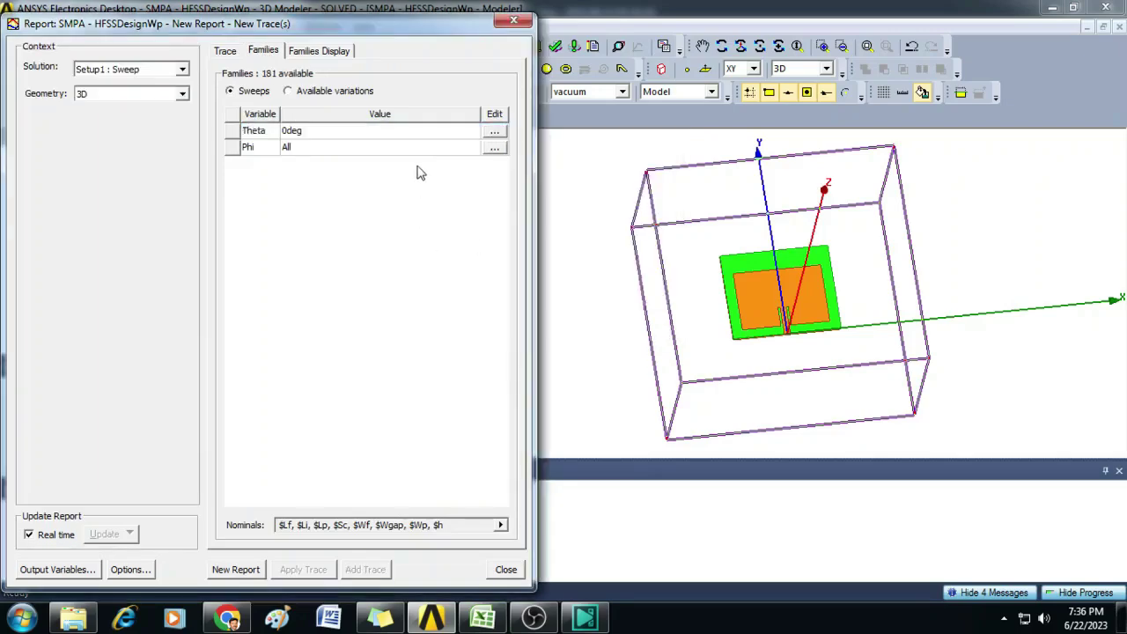
click(494, 151)
click(540, 221)
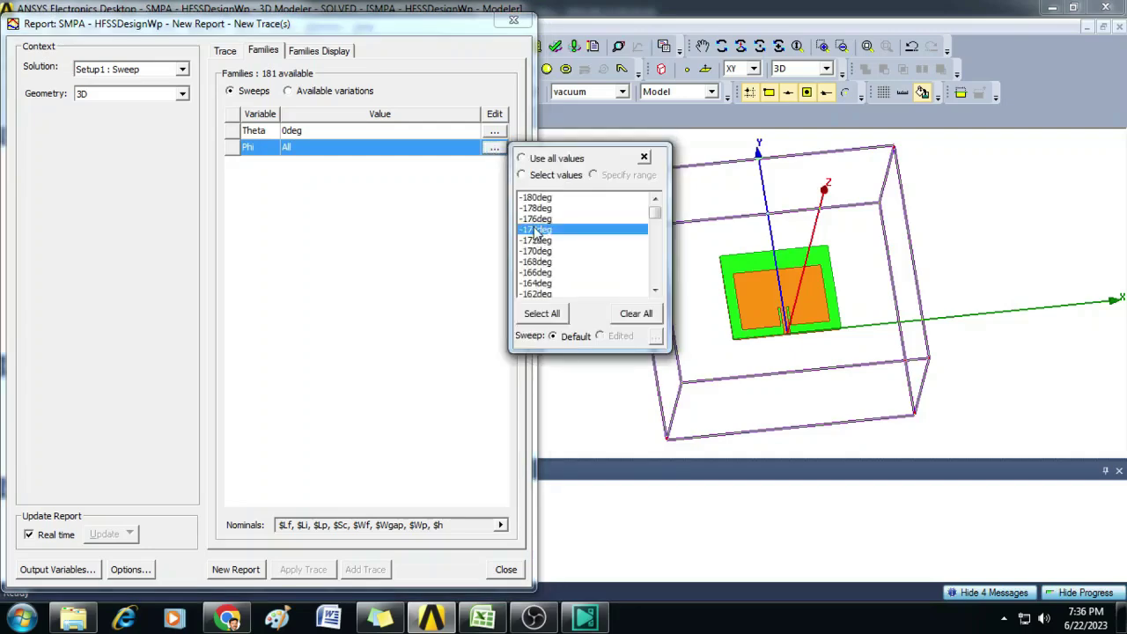
scroll(546, 234, up, 2)
click(421, 285)
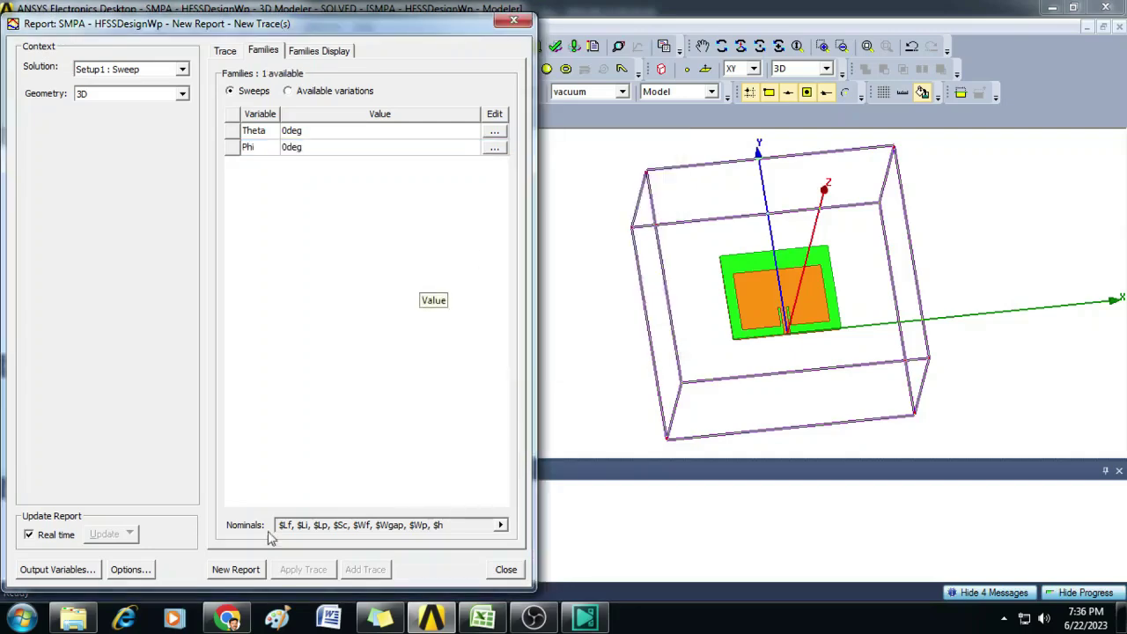
click(236, 570)
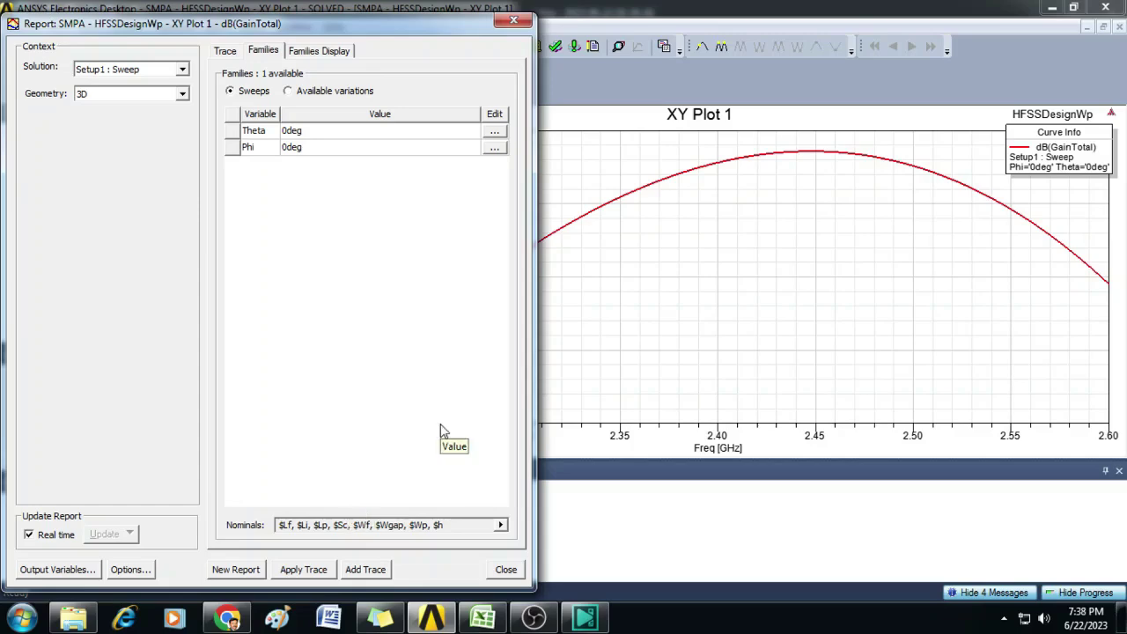
Place marker m1 at 2.40 GHz (5.6405 dB) on the gain curve and move its readout into the plot
click(505, 570)
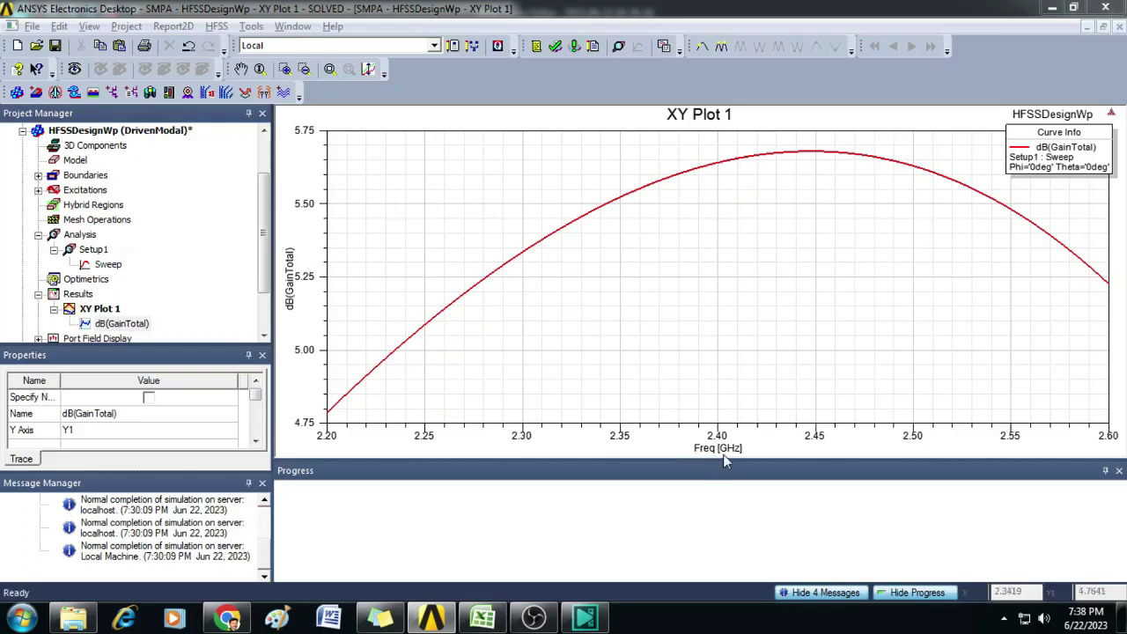
click(703, 47)
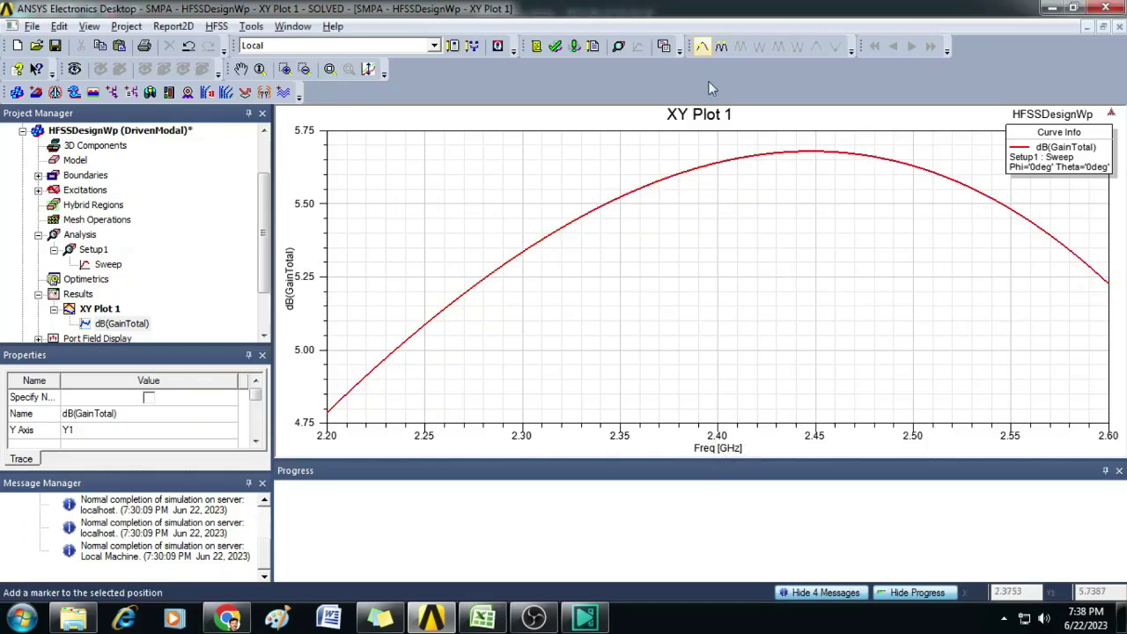
click(722, 167)
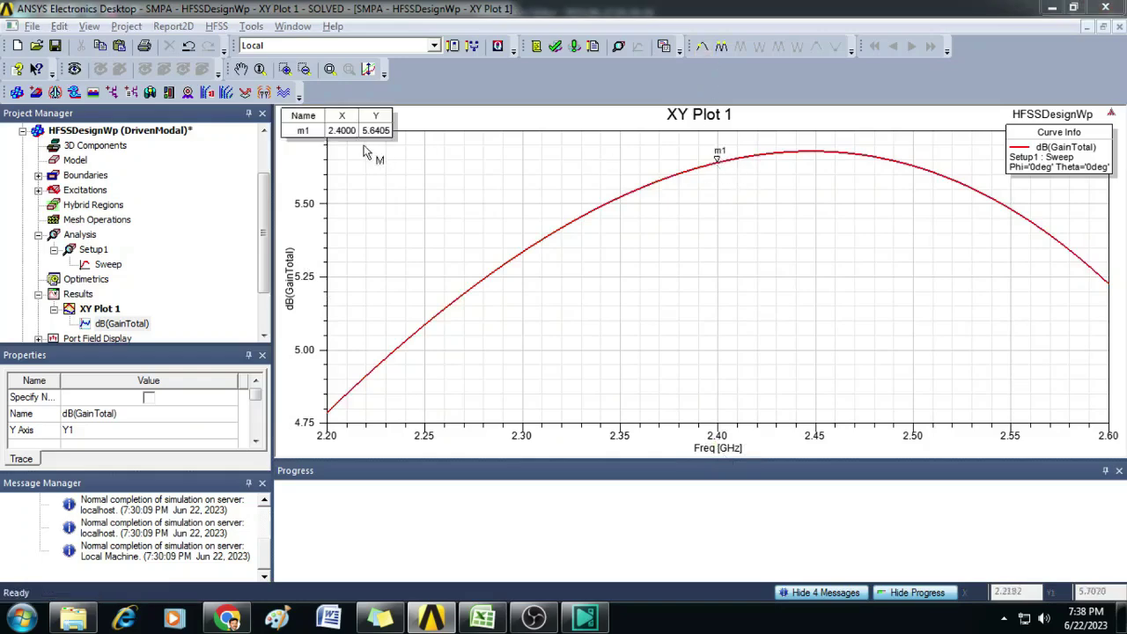
right_click(510, 162)
click(528, 164)
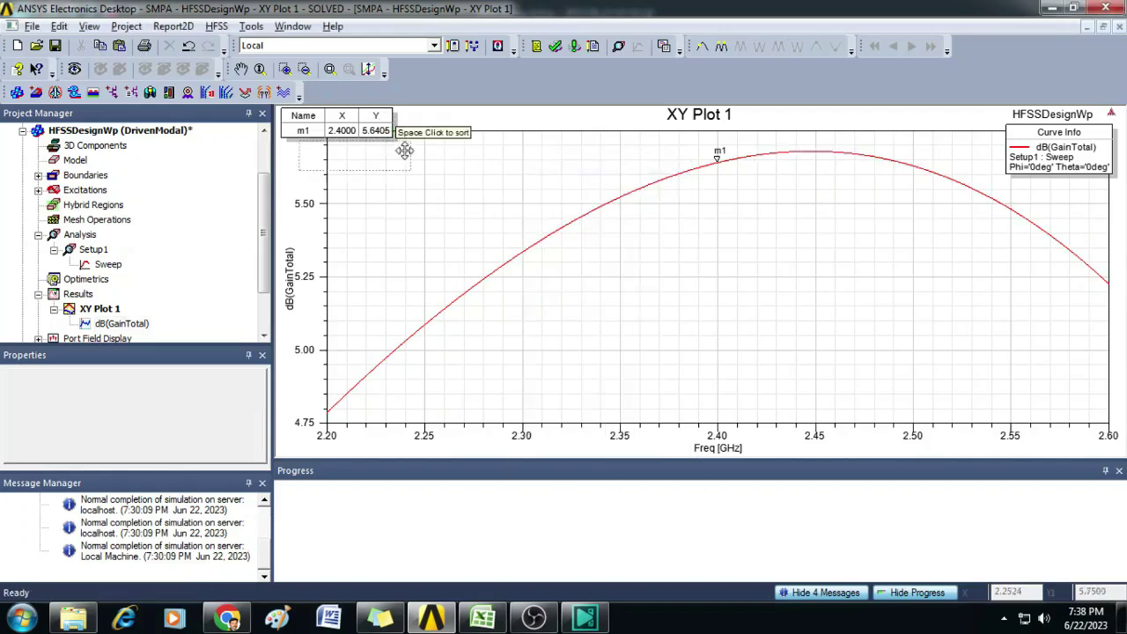
drag(361, 129, 426, 200)
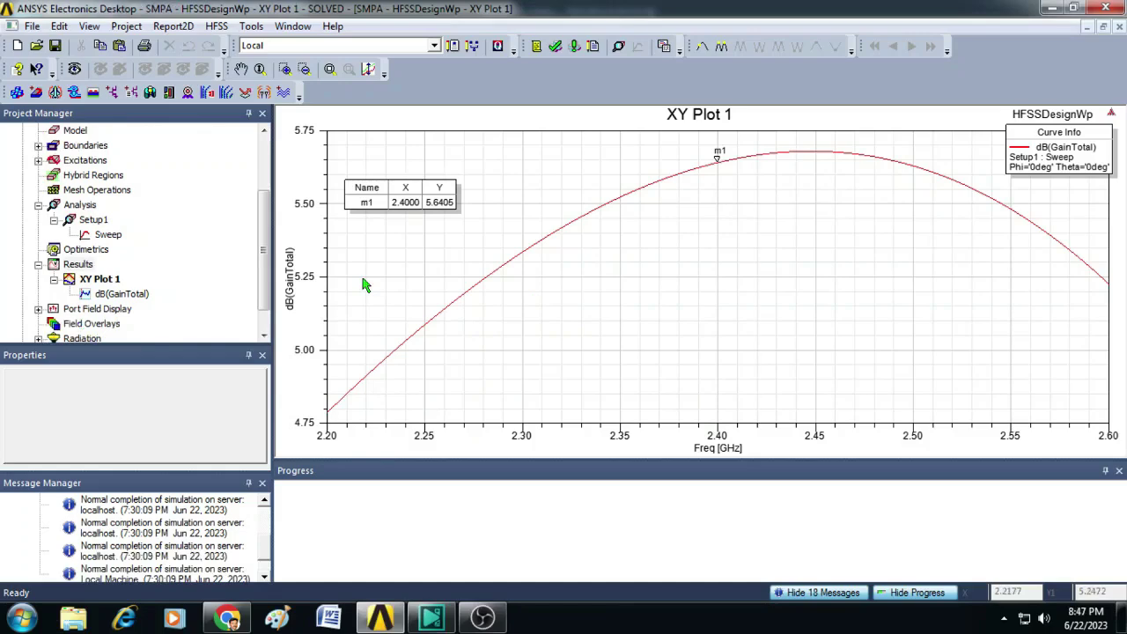
Start another far-field rectangular plot report from the Results entry
click(78, 264)
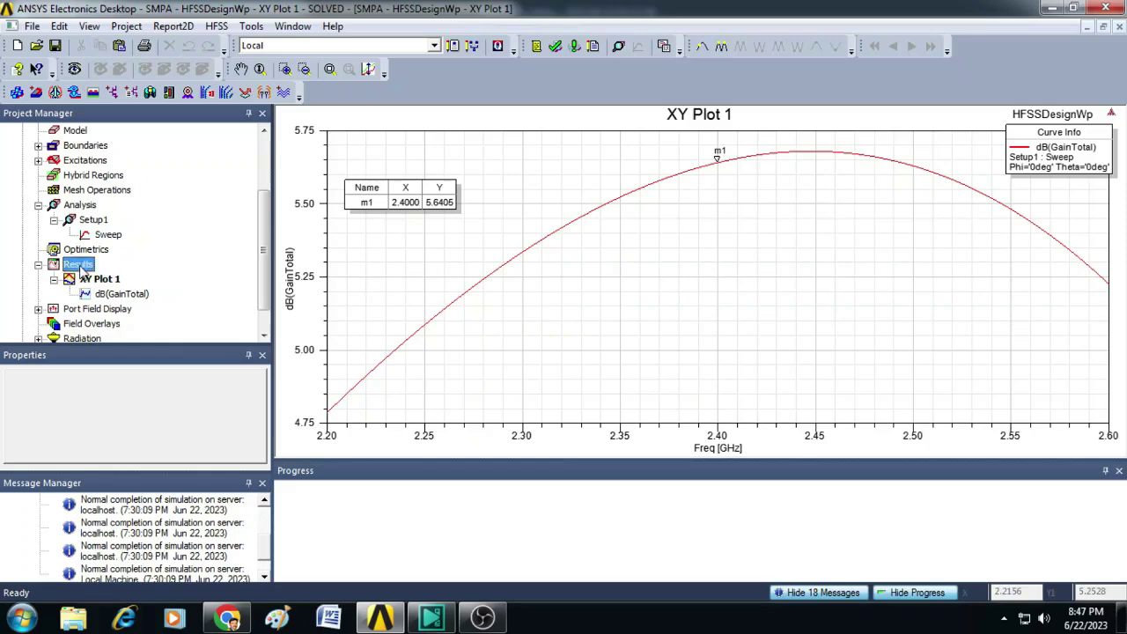
right_click(80, 267)
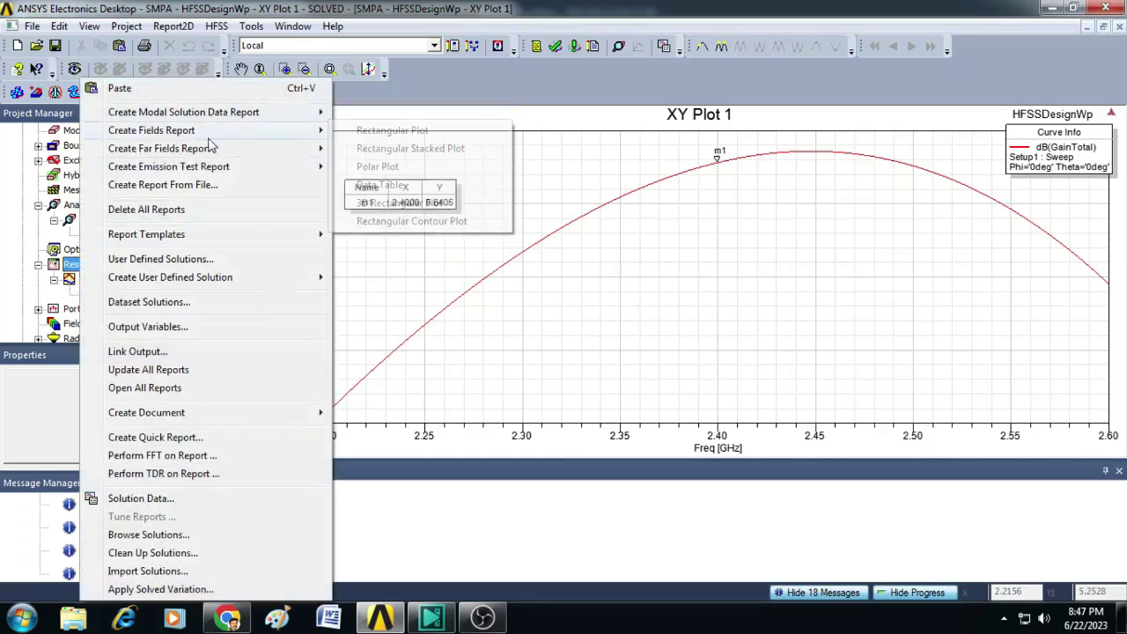
mouse_move(211, 148)
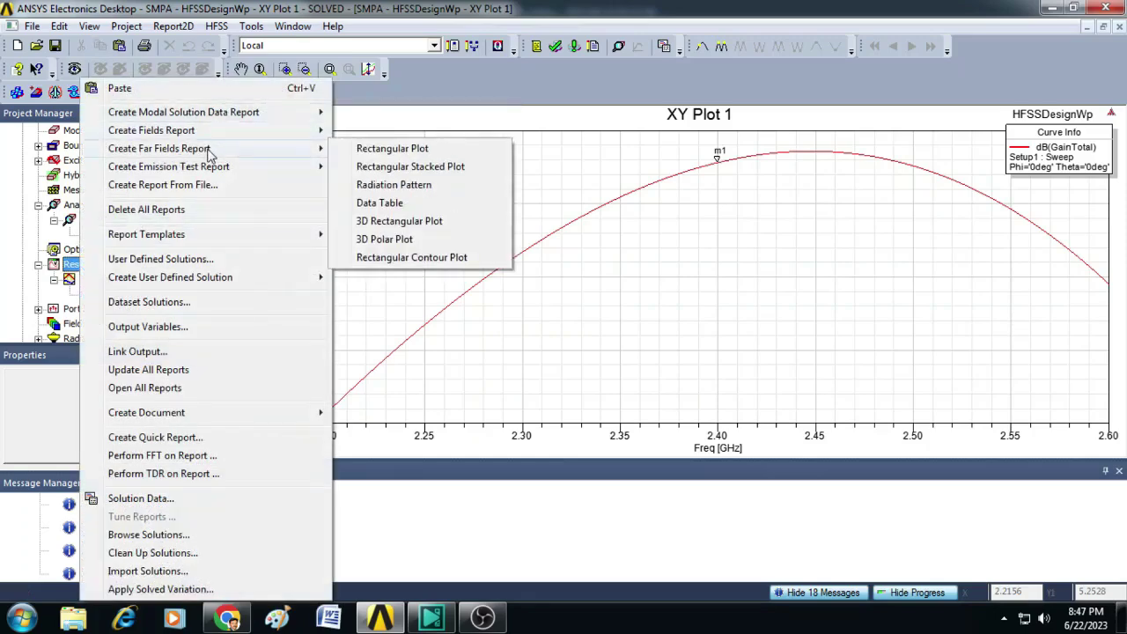
click(394, 149)
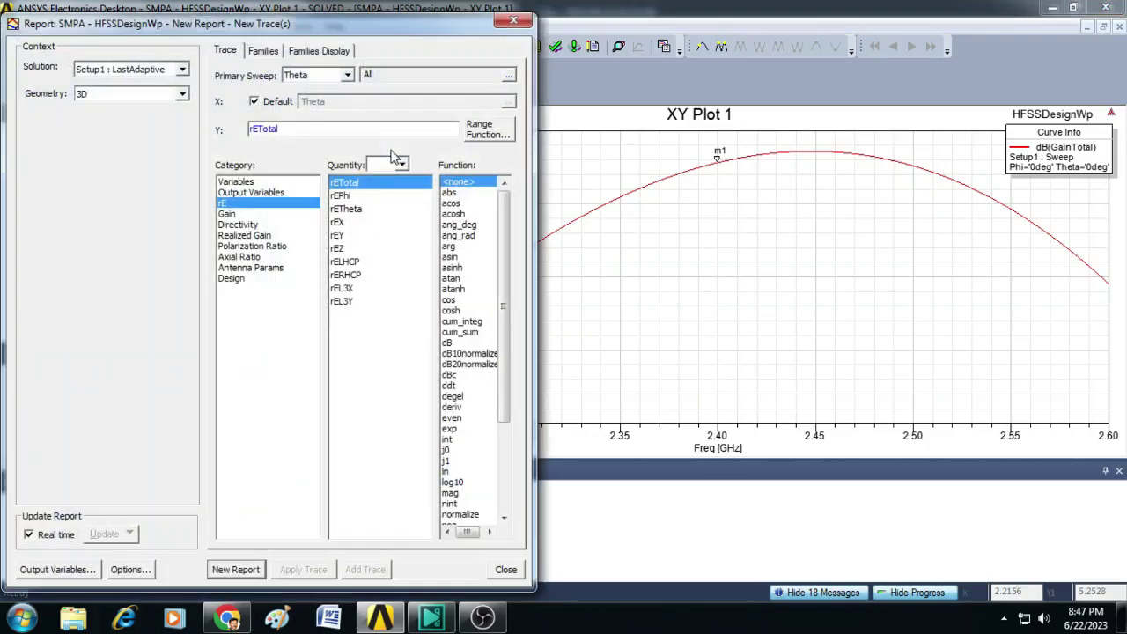
Choose Setup1 : Sweep, Freq as primary sweep, and Antenna Params > RadiationEfficiency
click(165, 71)
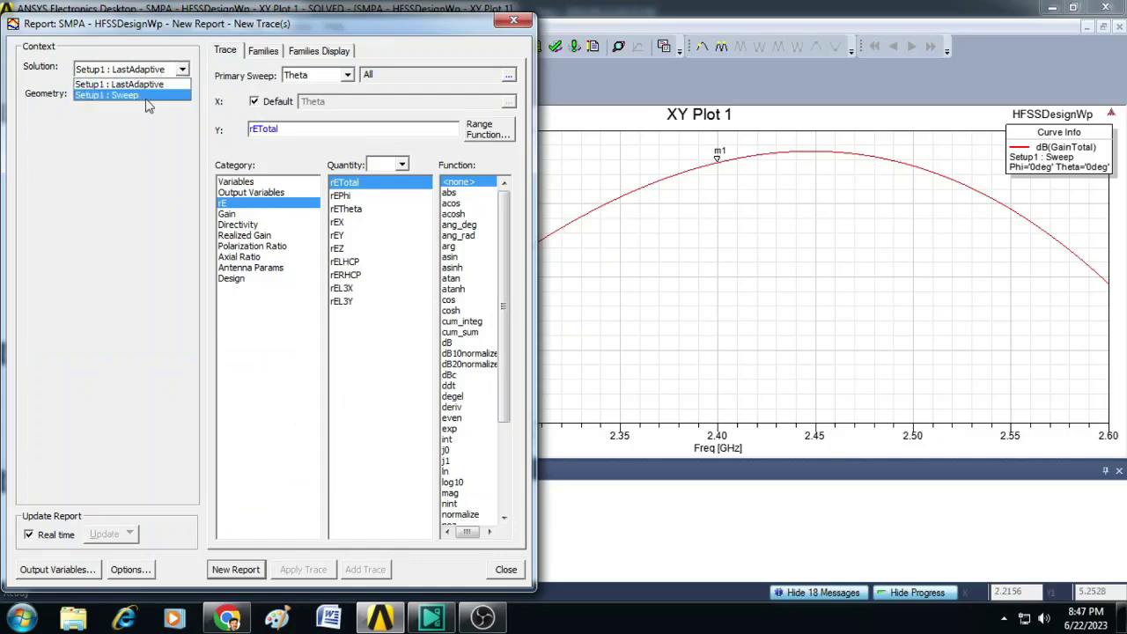
click(147, 97)
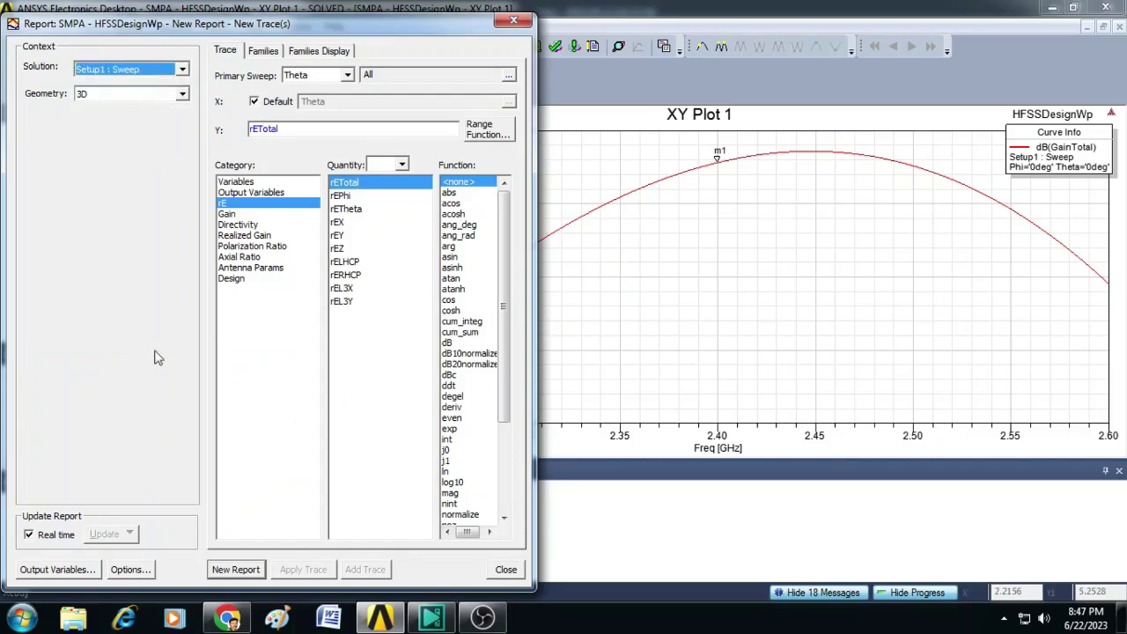
click(347, 76)
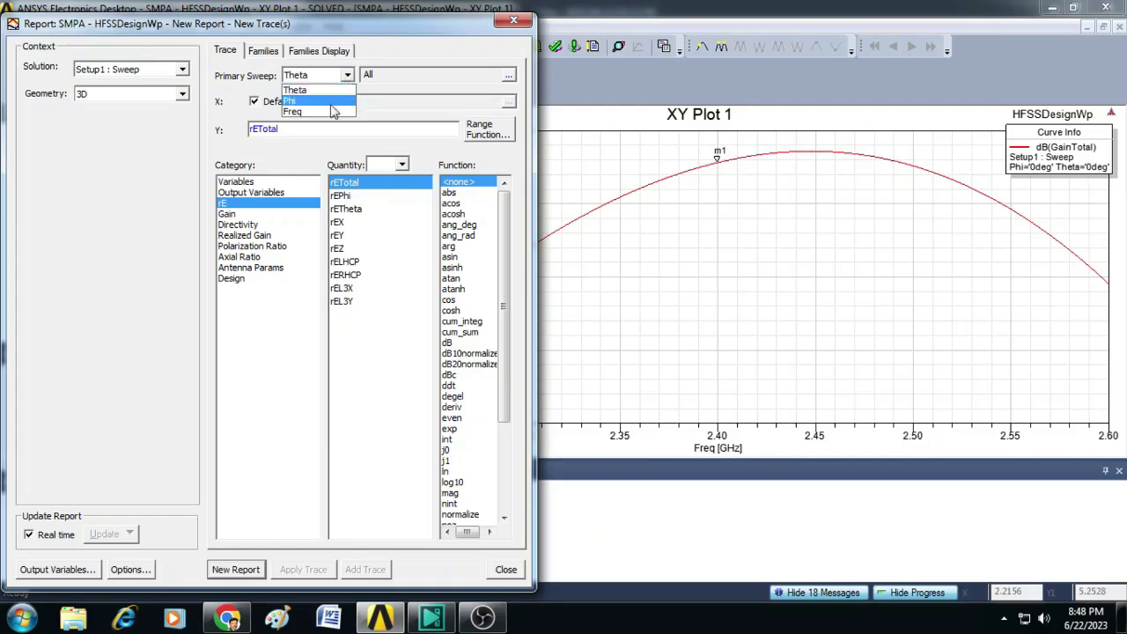
click(331, 113)
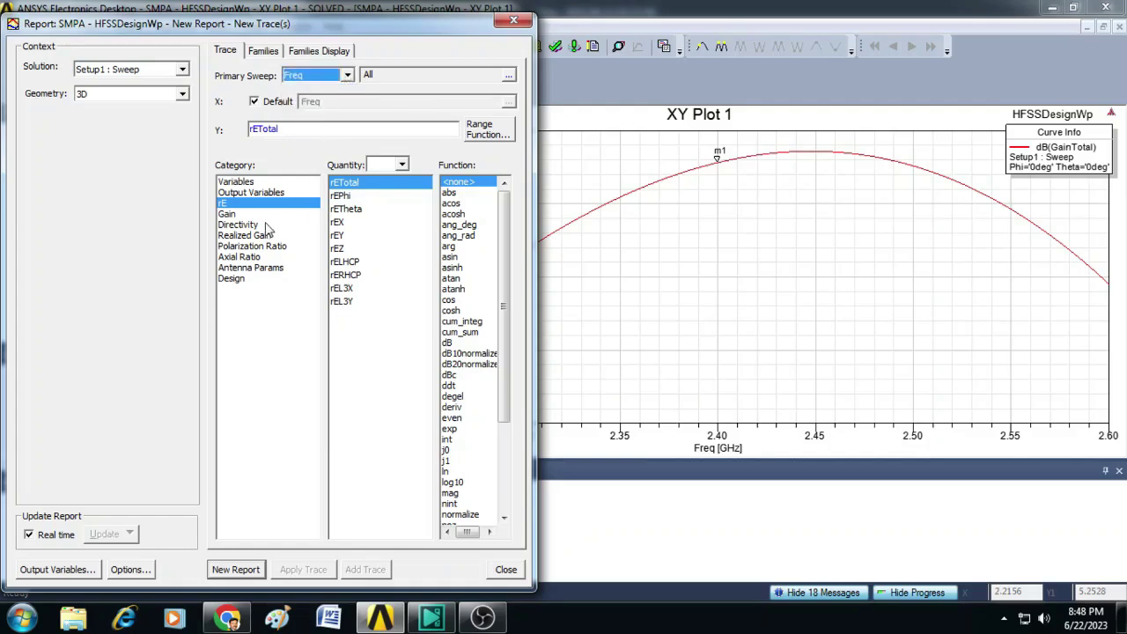
click(249, 268)
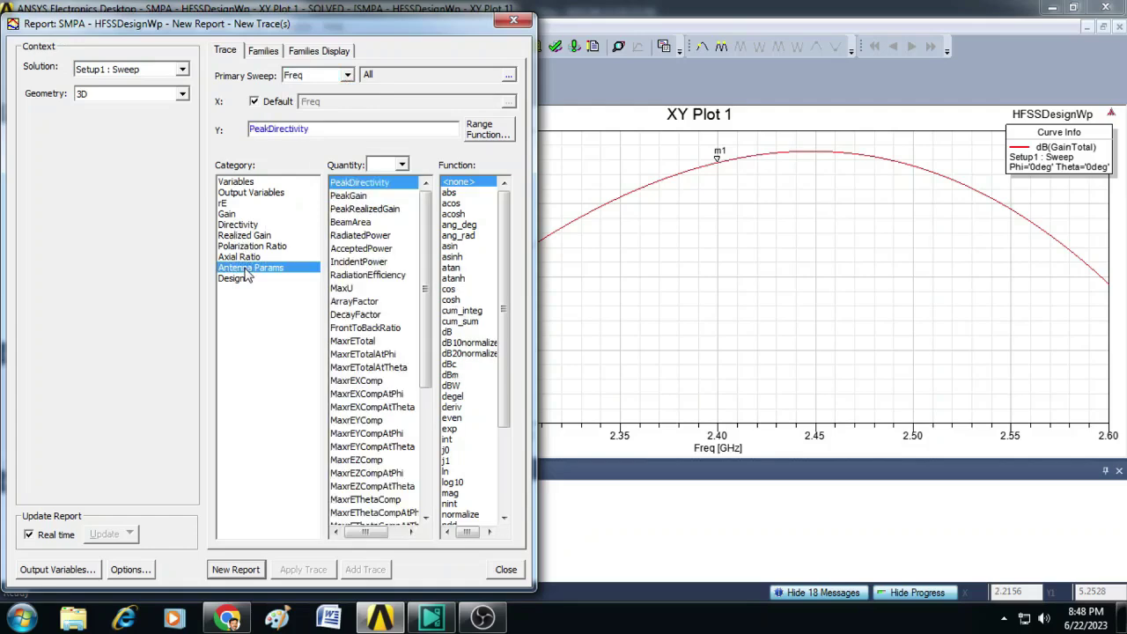
click(374, 277)
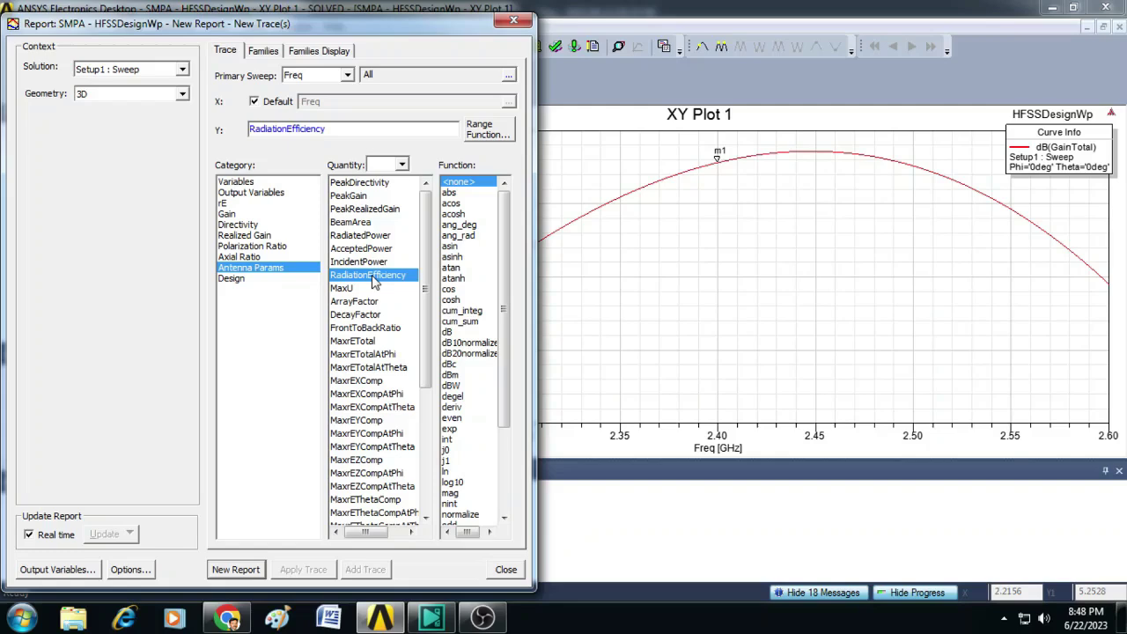
Set Theta and Phi to 0deg in Families and create the RadiationEfficiency plot as XY Plot 2
click(276, 53)
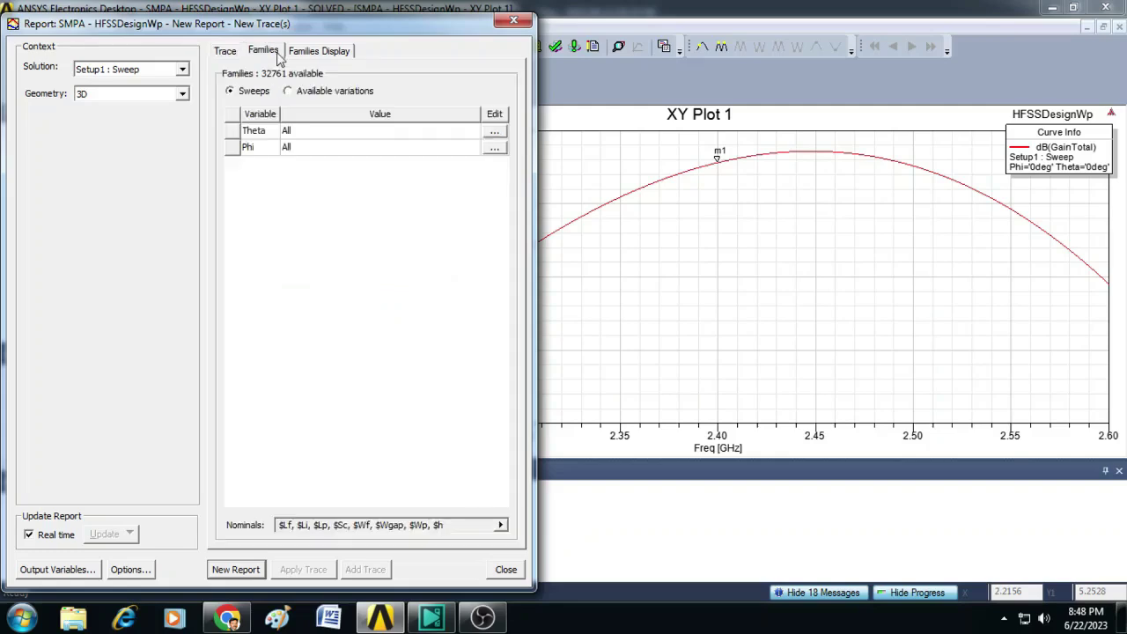
click(495, 133)
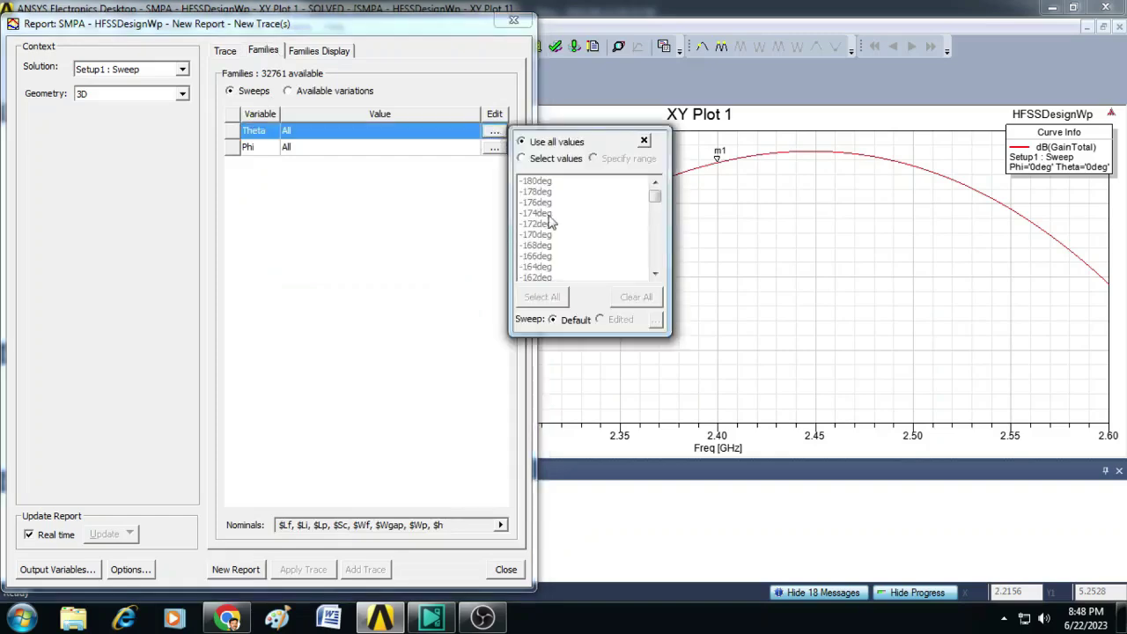
click(550, 214)
key(0)
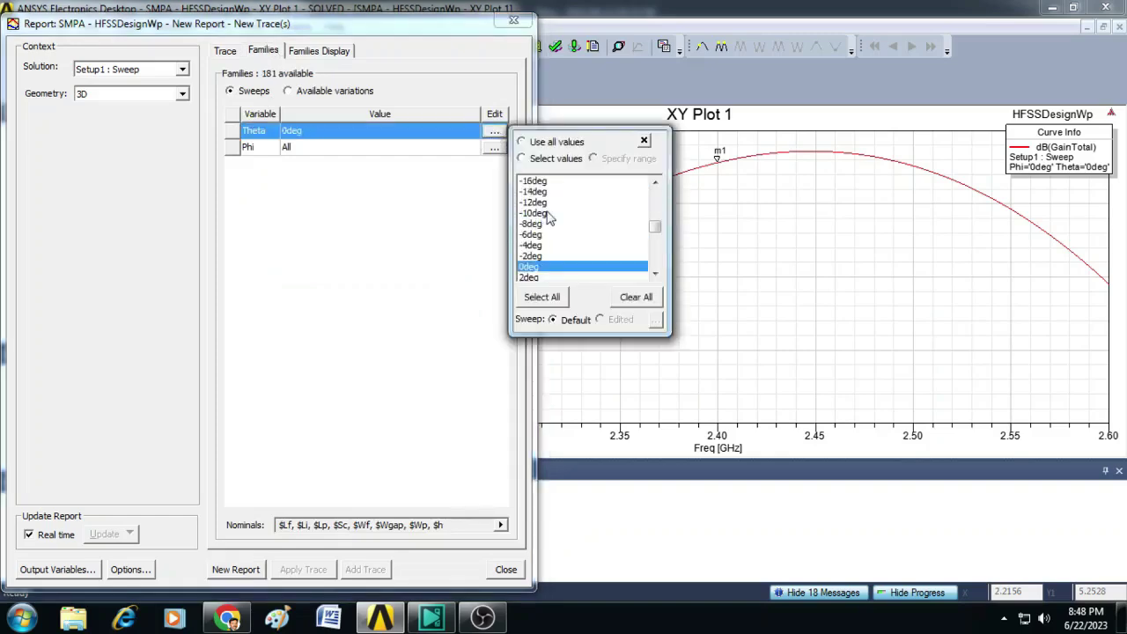
click(433, 195)
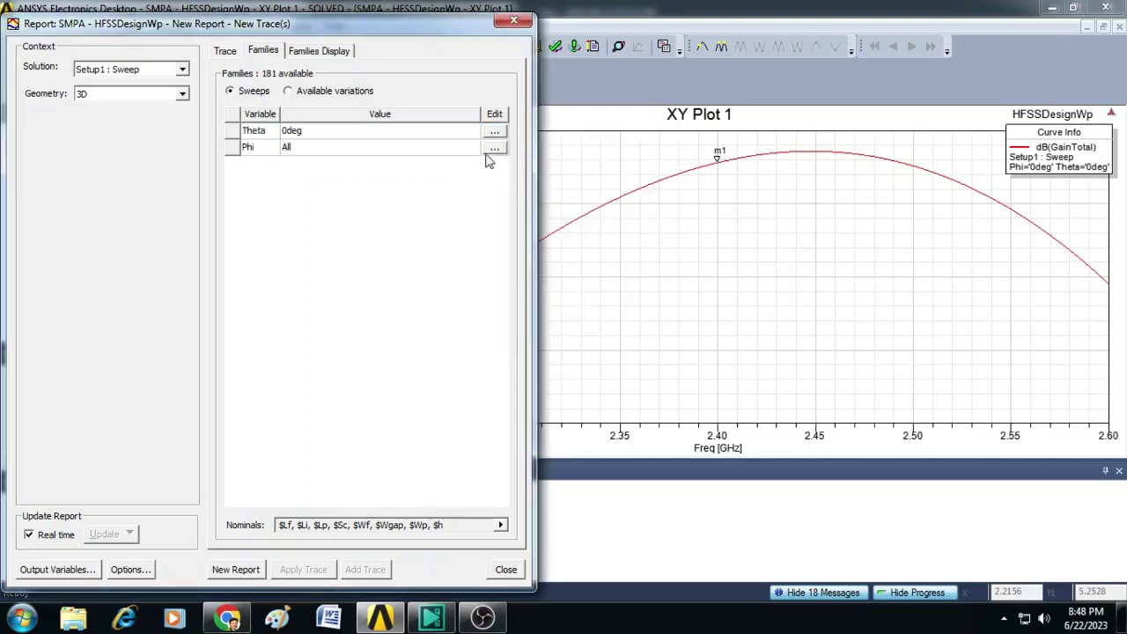
click(496, 150)
click(536, 209)
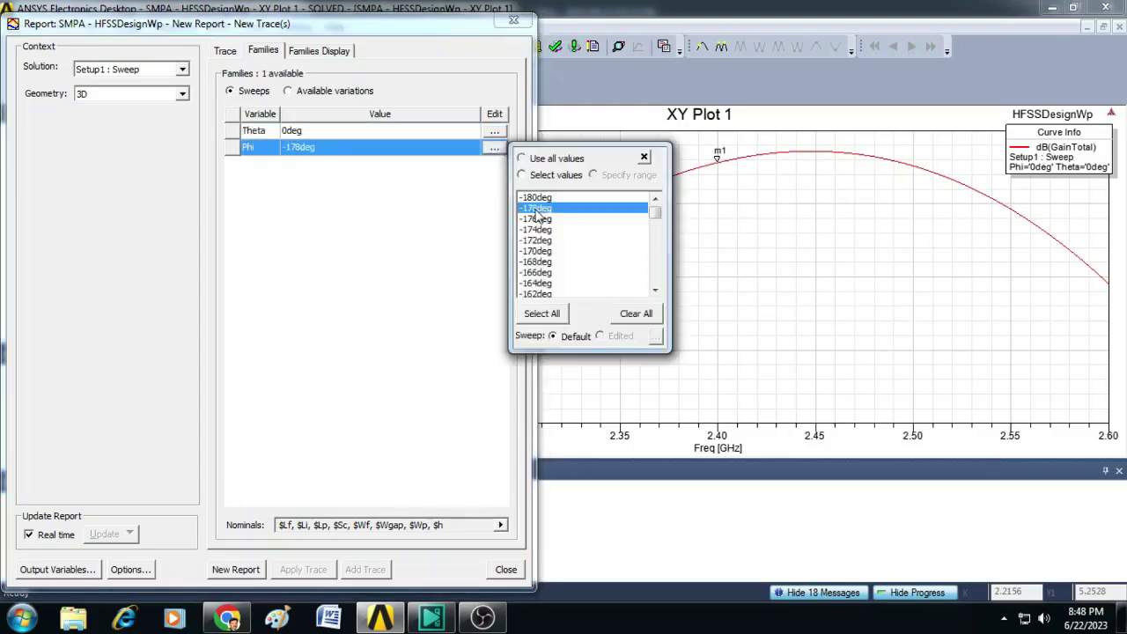
key(0)
key(Return)
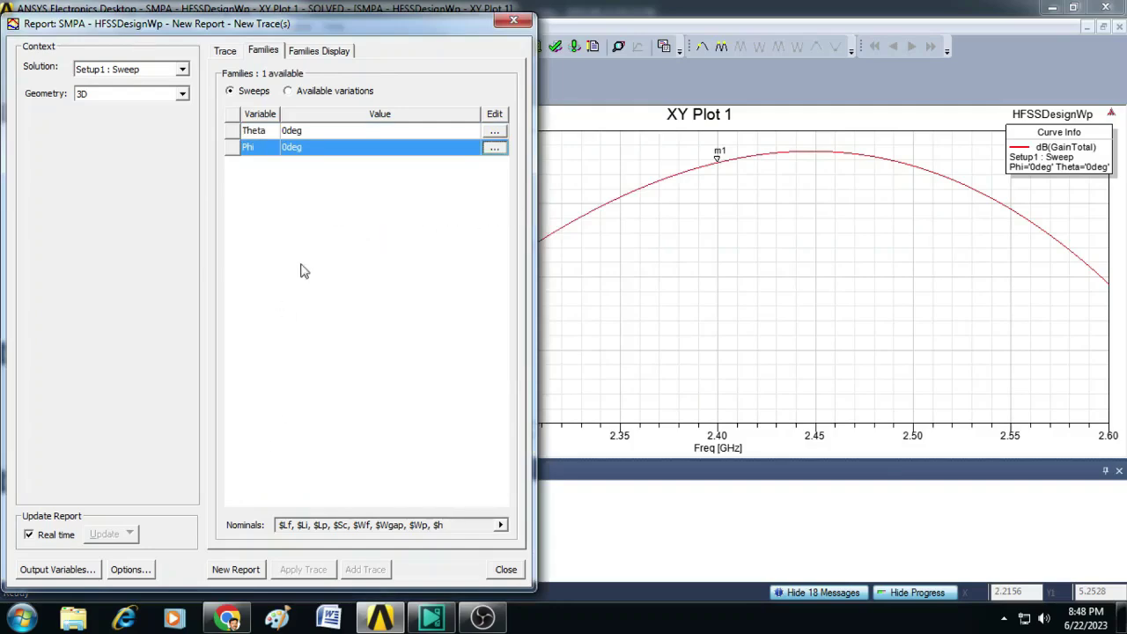
click(235, 569)
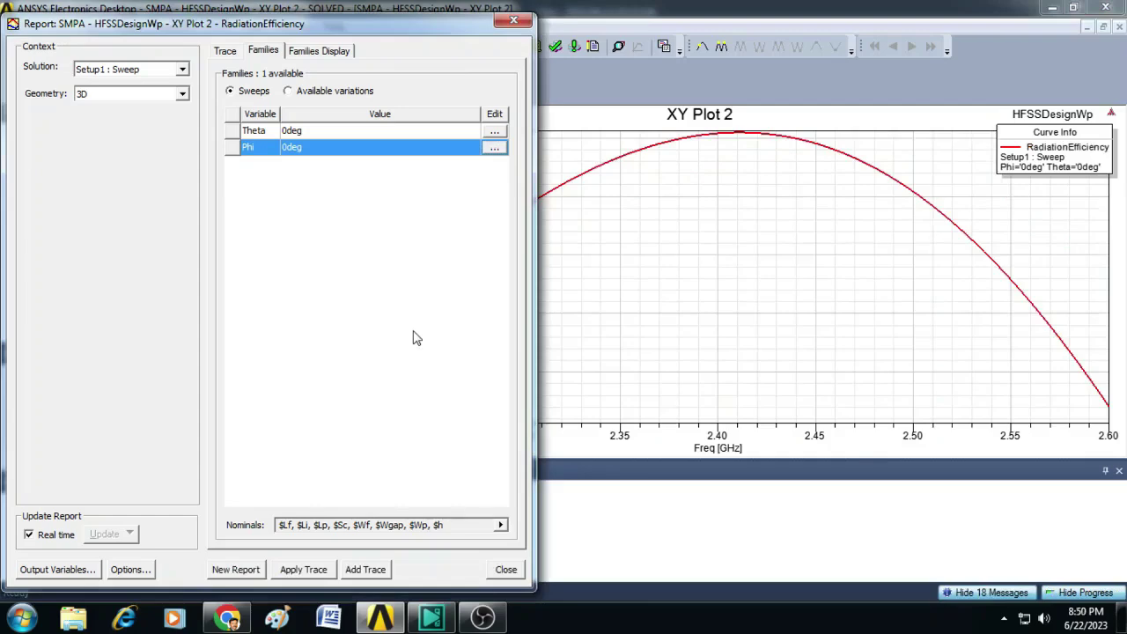
Place marker m1 on the XY Plot 2 radiation efficiency curve at 2.40 GHz, reading 0.8615
click(505, 569)
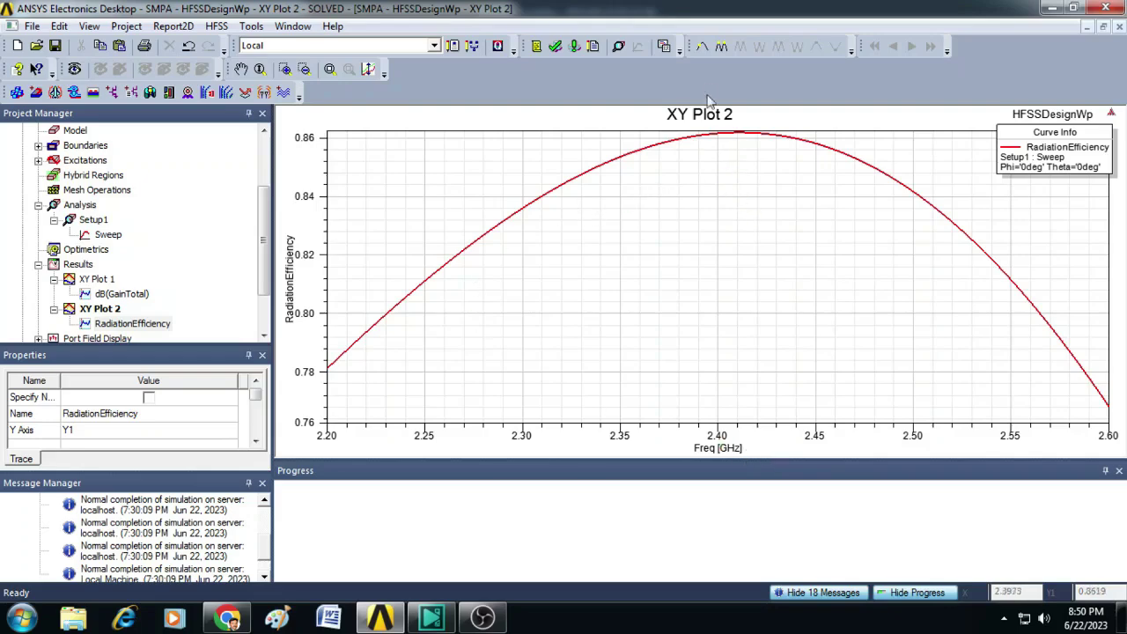
click(701, 48)
click(717, 151)
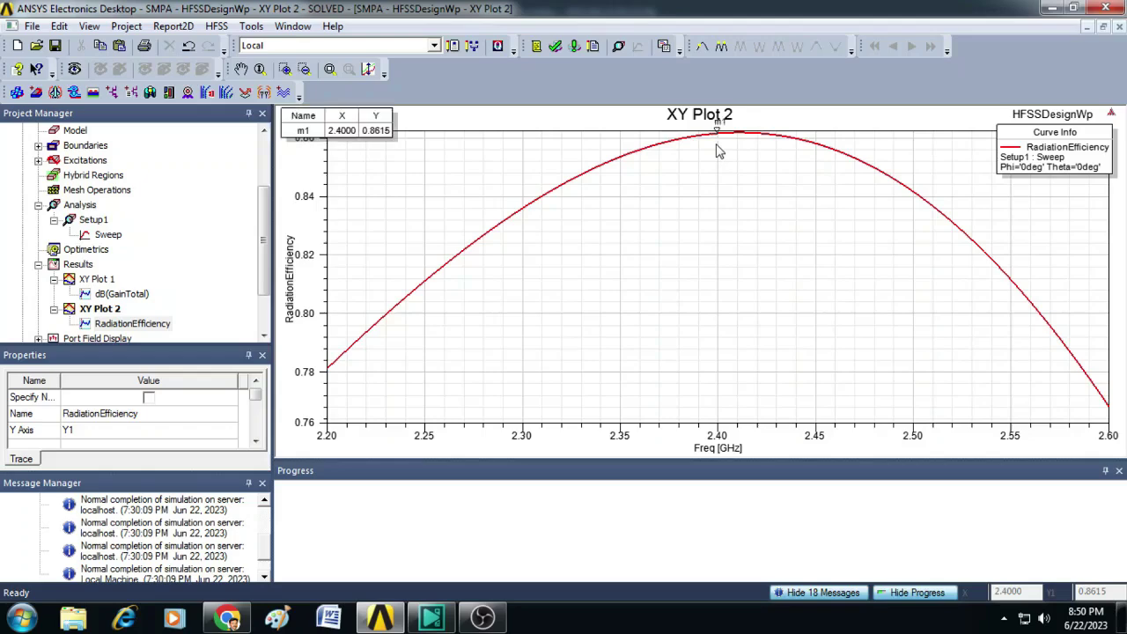
right_click(570, 232)
click(608, 238)
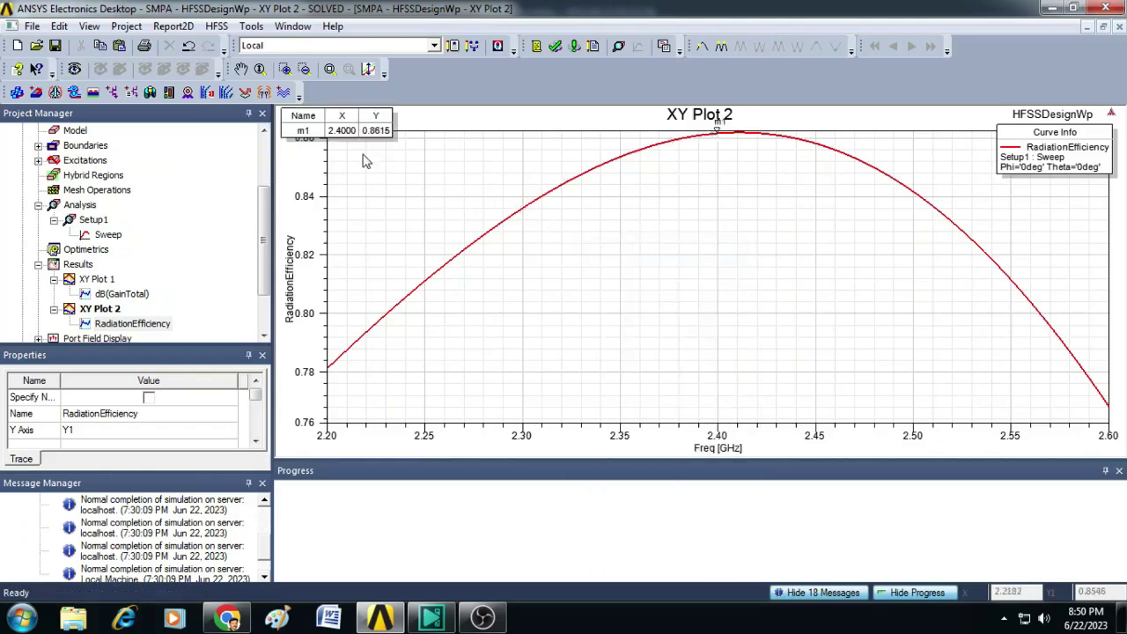